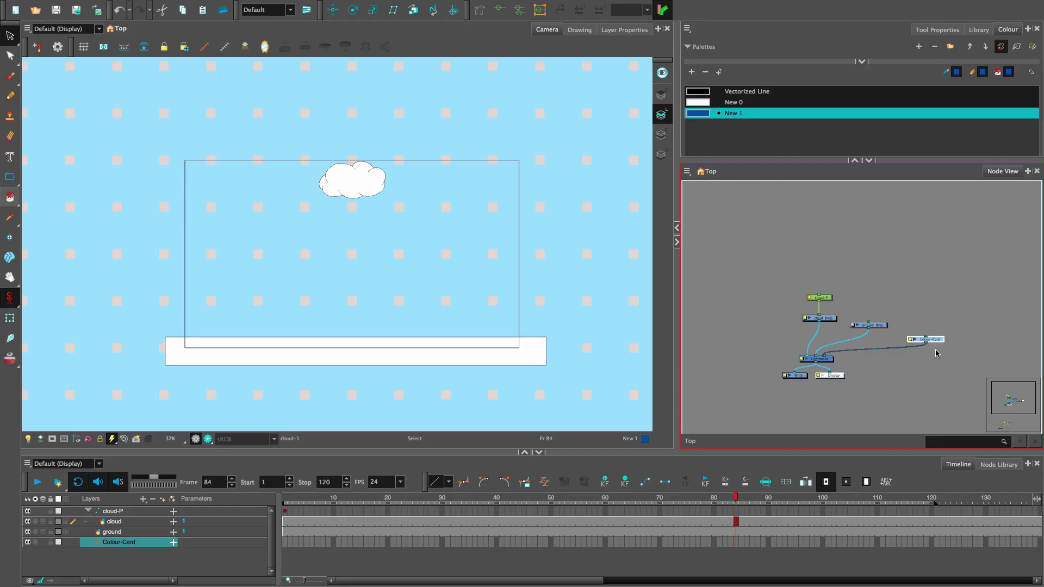
# Disable and re-enable the Colour-Card, ground and cloud nodes one at a time to check what each contributes.
pyautogui.press('d')
pyautogui.press('a')
pyautogui.click(882, 326)
pyautogui.press('d')
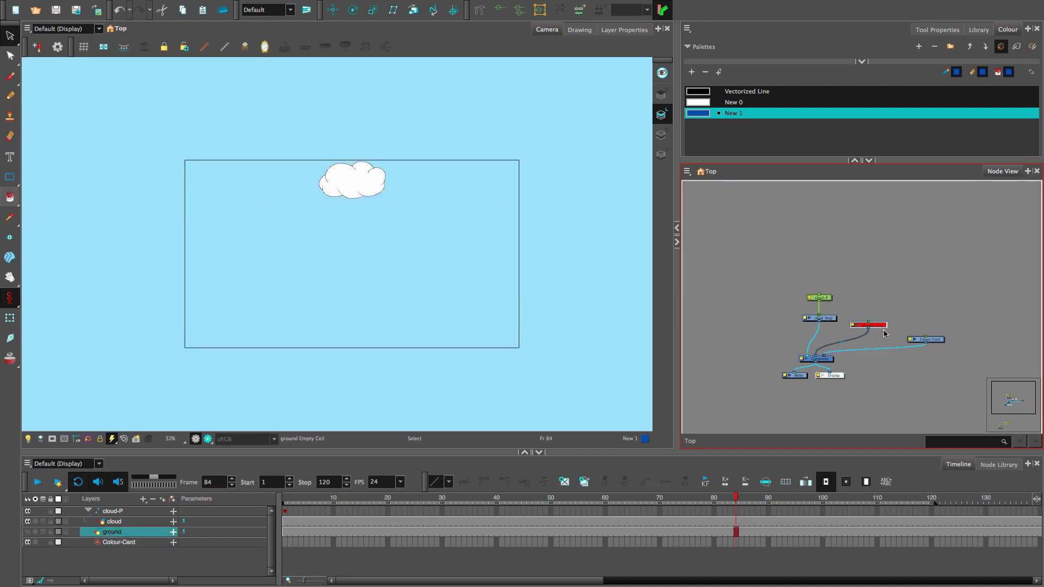
pyautogui.press('d')
pyautogui.click(859, 297)
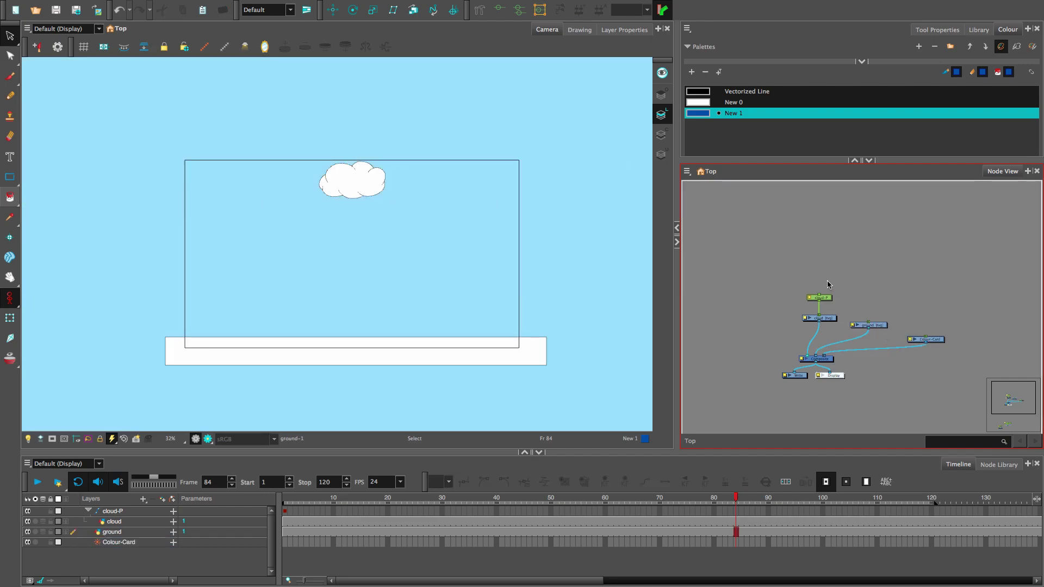
pyautogui.click(824, 326)
pyautogui.press('d')
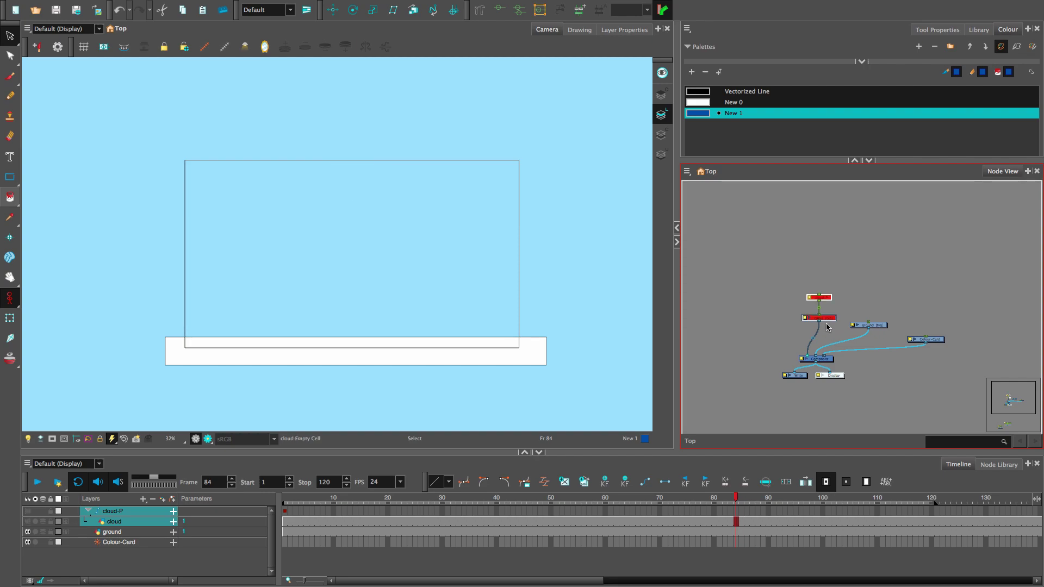
pyautogui.press('d')
# Add the Basic-Gravity-Based particle node from the Particle category and connect its output to the composite.
pyautogui.click(999, 465)
pyautogui.click(125, 557)
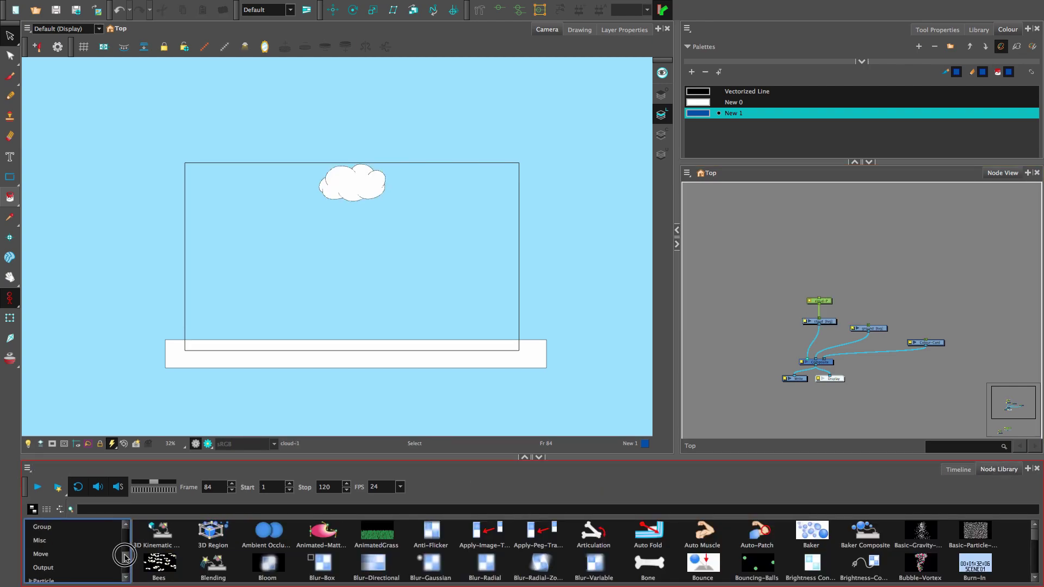
pyautogui.scroll(-3, 125, 557)
pyautogui.click(44, 541)
pyautogui.moveTo(376, 534); pyautogui.dragTo(743, 259)
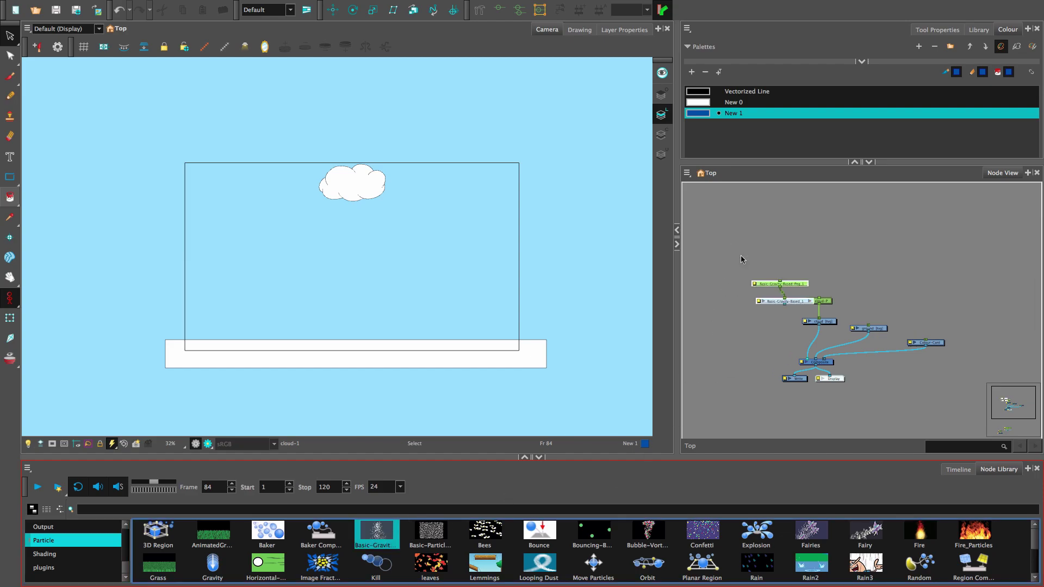
pyautogui.moveTo(800, 301); pyautogui.dragTo(807, 359)
pyautogui.click(815, 276)
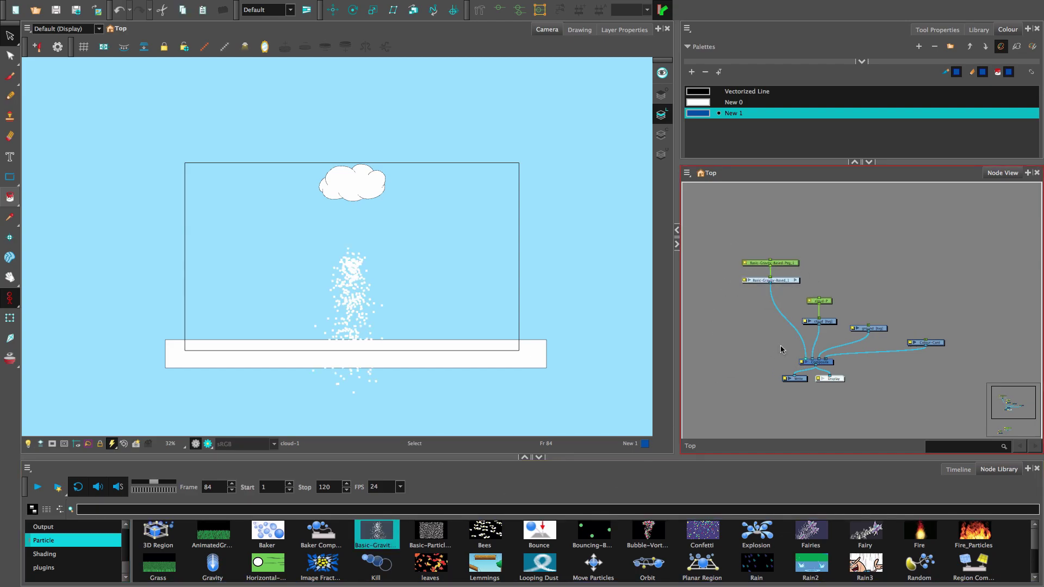
# Inside the particle group, delete the Sink node with its region and the Velocity node's region, and move Drawing_1 aside.
pyautogui.scroll(4, 747, 317)
pyautogui.click(838, 292)
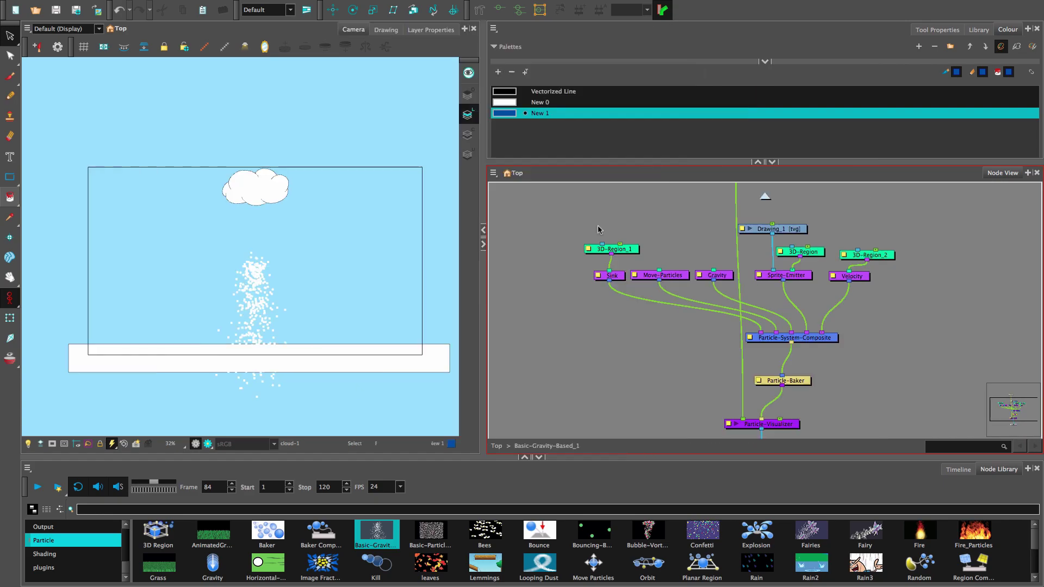
pyautogui.moveTo(599, 227); pyautogui.dragTo(607, 285)
pyautogui.press('Delete')
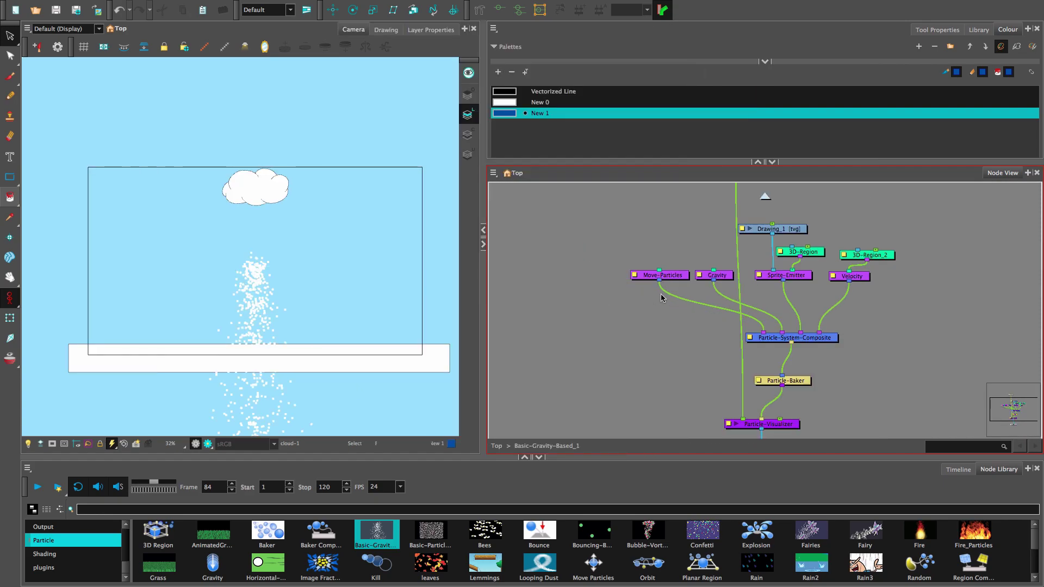
pyautogui.moveTo(758, 229); pyautogui.dragTo(683, 222)
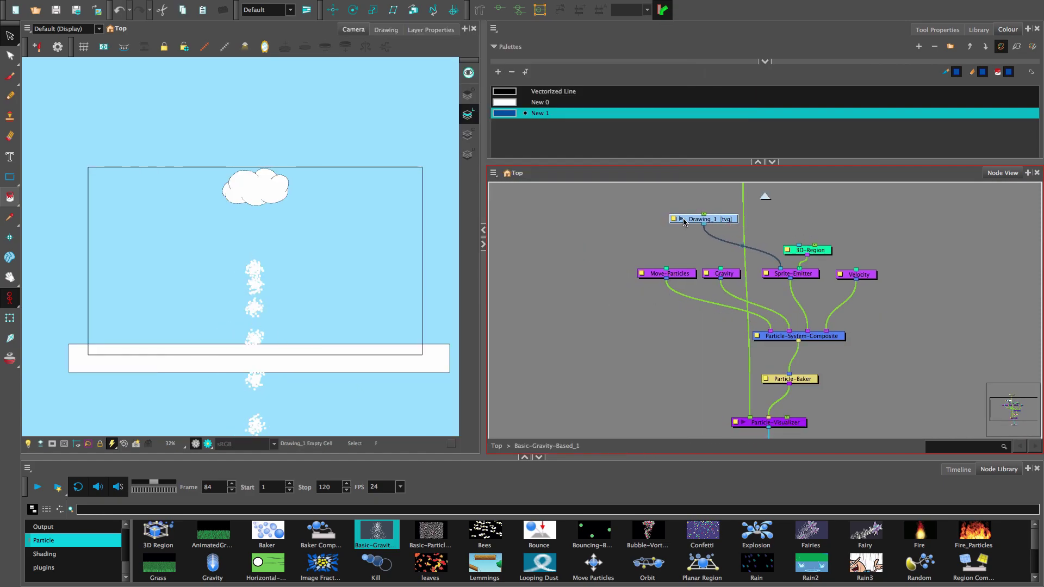
pyautogui.click(769, 231)
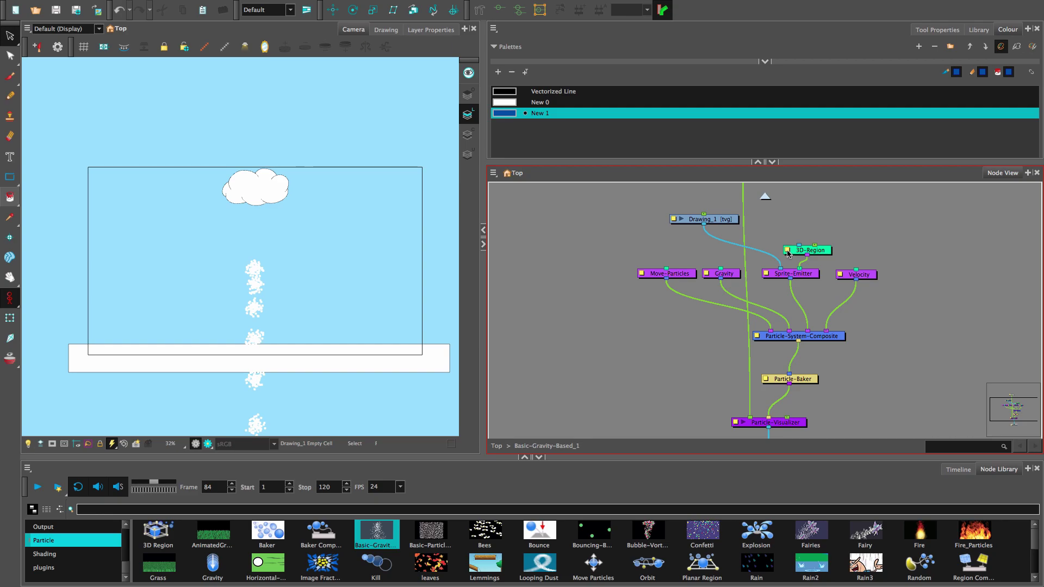
# Set the shape type of the Sprite-Emitter's 3D-Region to Cylinder.
pyautogui.click(787, 251)
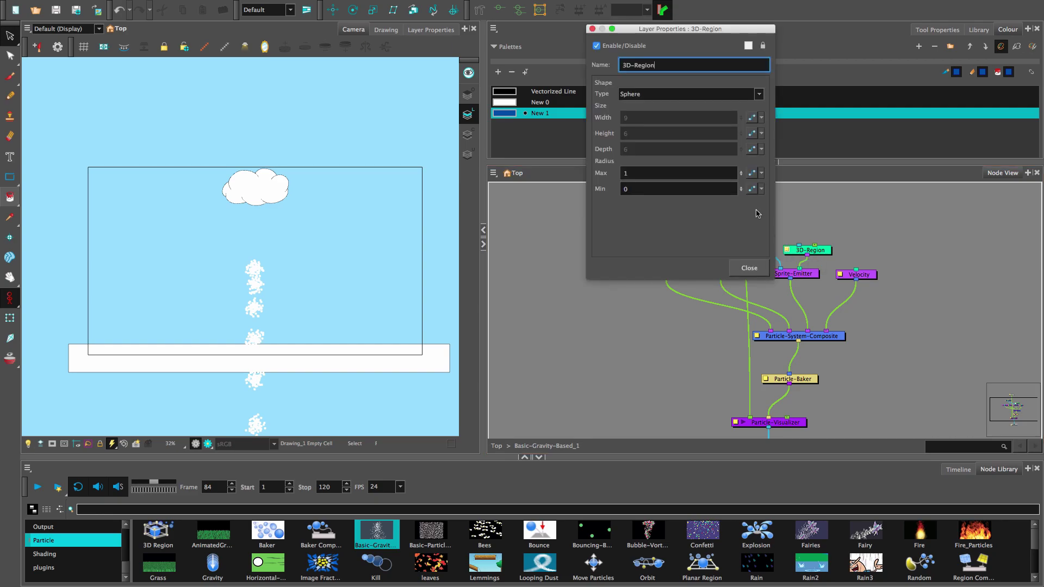
pyautogui.click(758, 94)
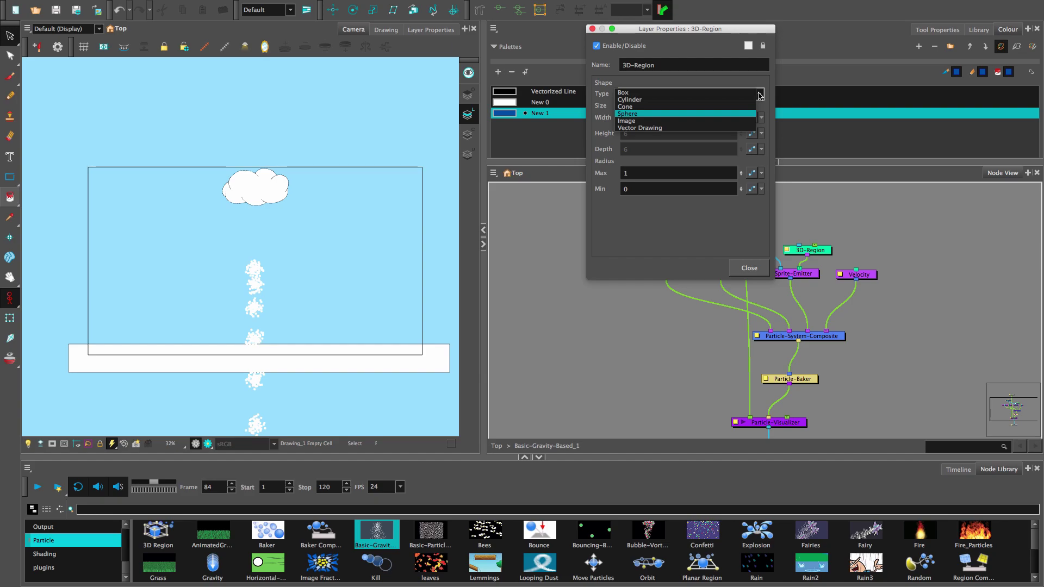
pyautogui.click(728, 99)
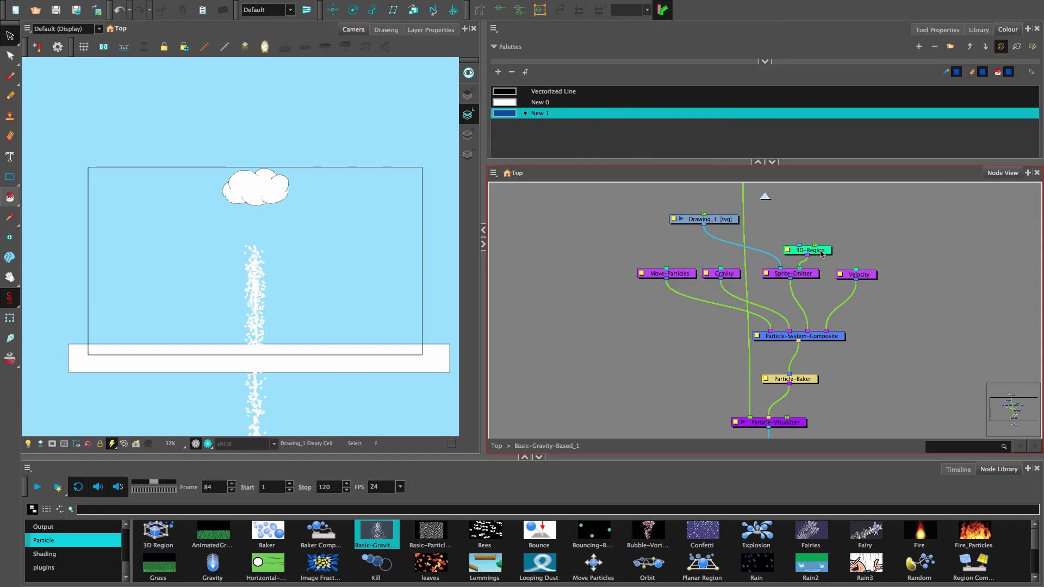
# Show the 3D-Region's control in the Camera view and add a parent peg placed just above the node.
pyautogui.click(822, 253)
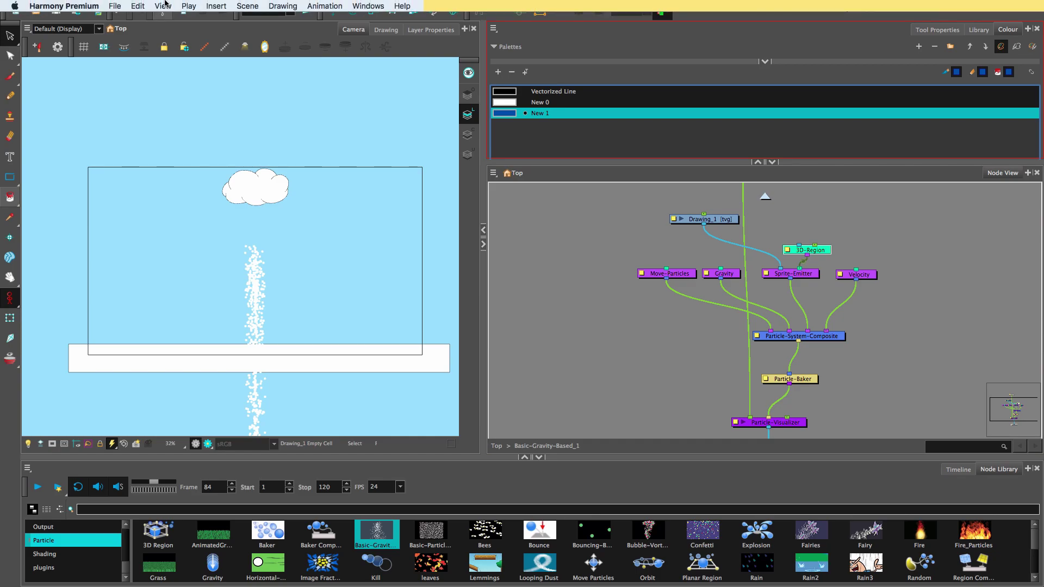
pyautogui.click(163, 5)
pyautogui.moveTo(237, 244)
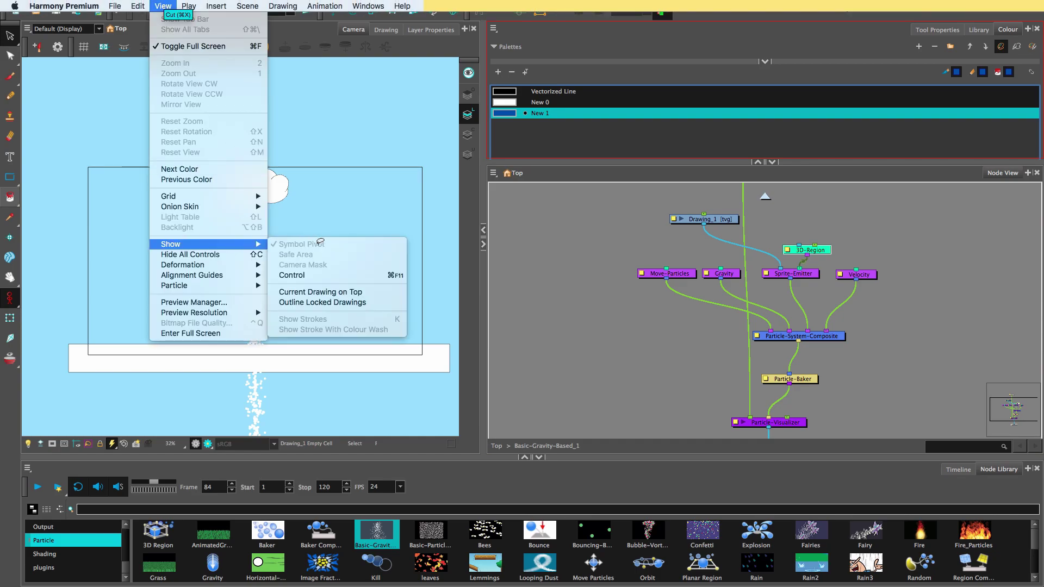
pyautogui.click(313, 275)
pyautogui.press('super+p')
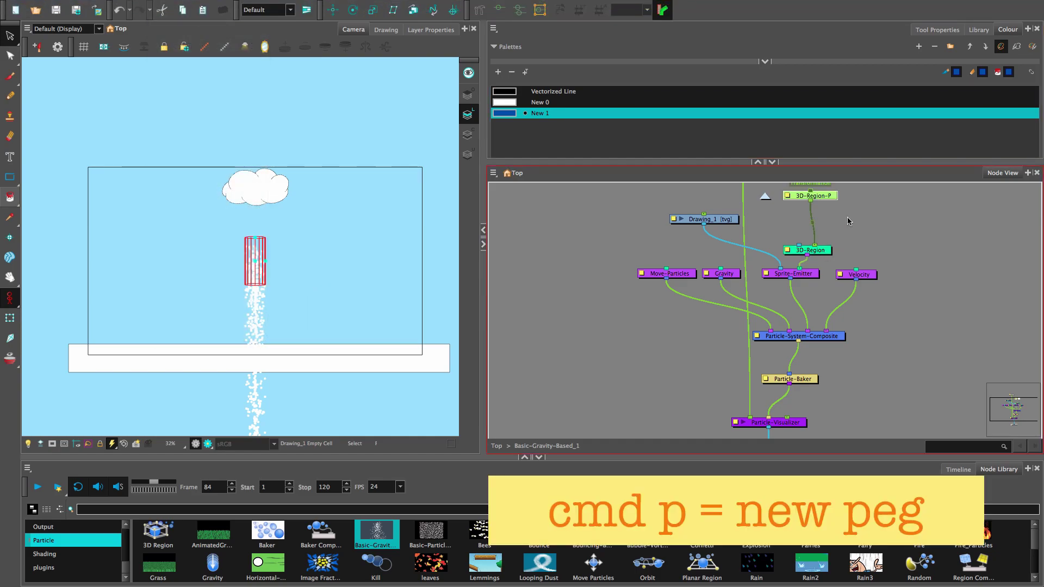
pyautogui.moveTo(826, 202); pyautogui.dragTo(830, 228)
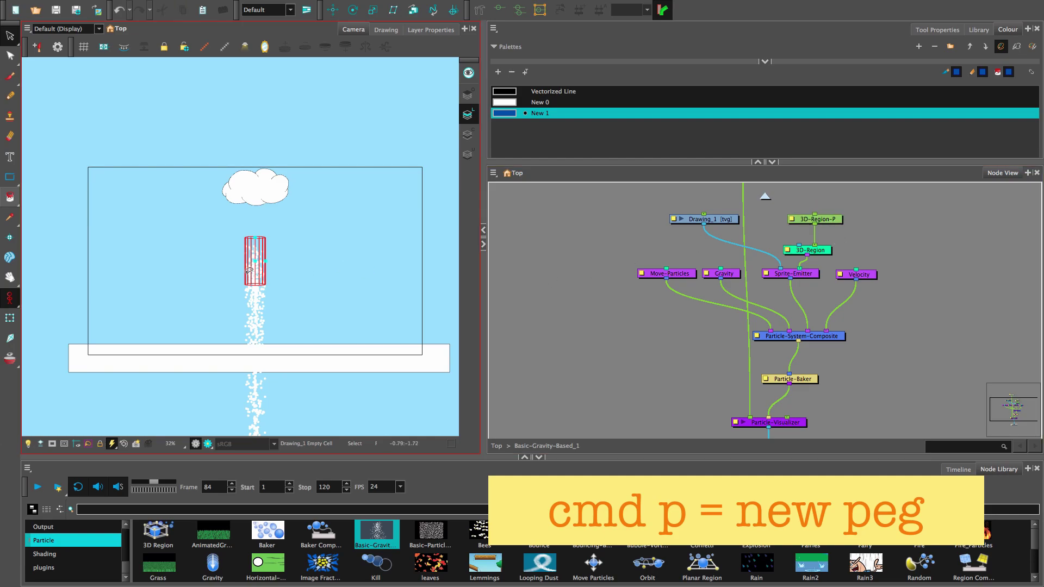
# Transform the 3D-Region's peg to raise the cylinder to the cloud, widening it to nearly the cloud's width and shortening it.
pyautogui.click(838, 220)
pyautogui.click(9, 320)
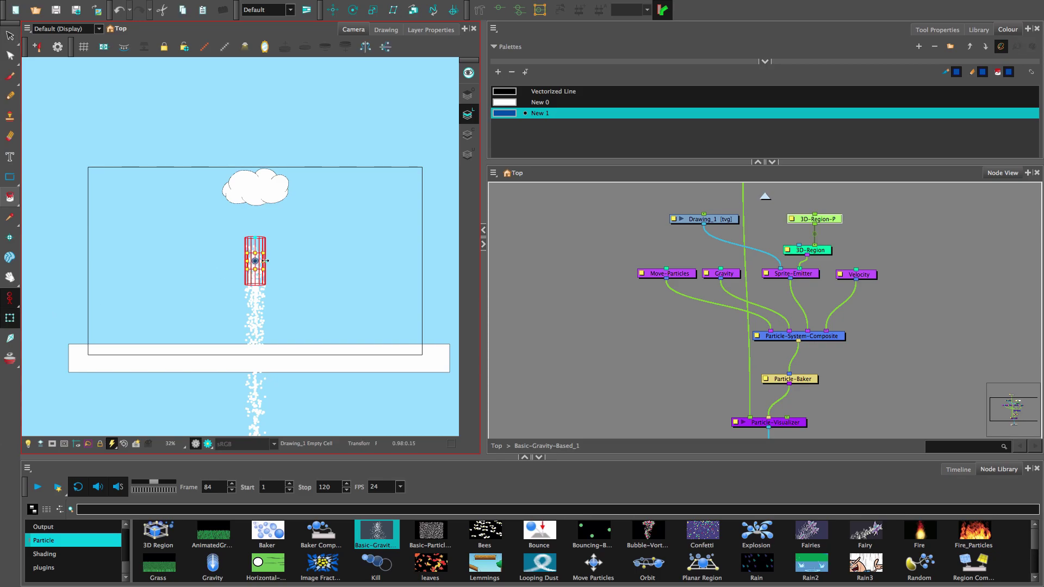
pyautogui.moveTo(258, 260); pyautogui.dragTo(263, 219)
pyautogui.click(725, 239)
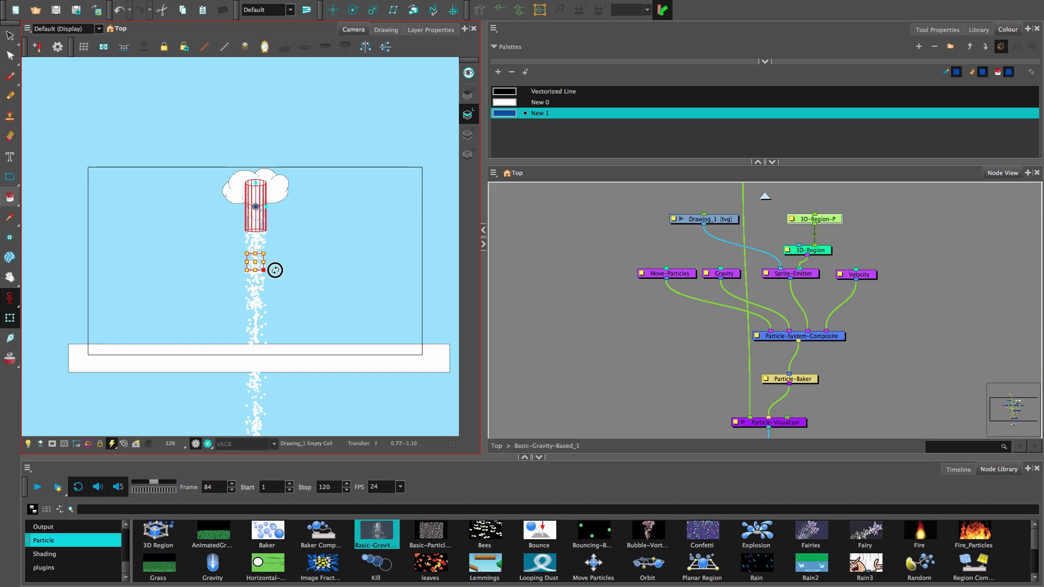
pyautogui.moveTo(264, 264); pyautogui.dragTo(255, 238)
pyautogui.click(726, 375)
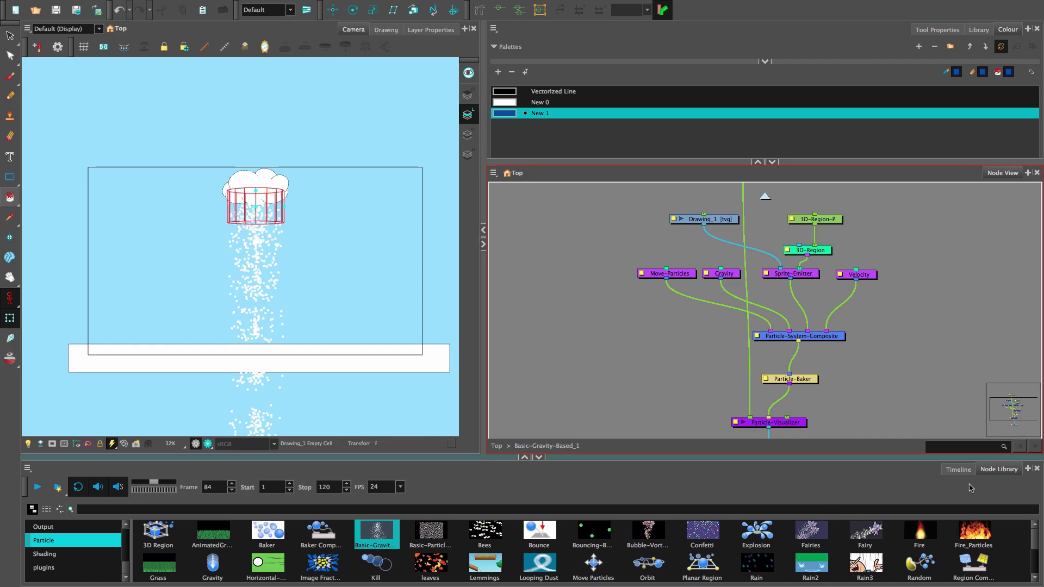
# Find the Kill node in the library, add it to the particle group, and connect it to the Particle-System-Composite.
pyautogui.click(967, 510)
pyautogui.write('kill')
pyautogui.moveTo(158, 536); pyautogui.dragTo(605, 299)
pyautogui.moveTo(767, 331); pyautogui.dragTo(605, 299)
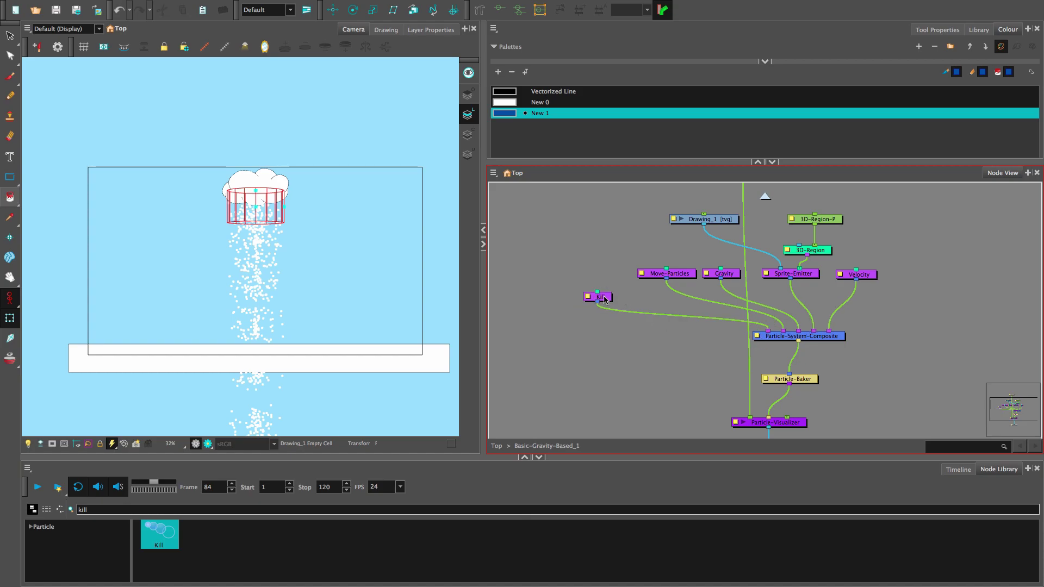
# Set the Kill node's Kill Older than to 20, and raise it so the particles die just below the ground.
pyautogui.click(587, 296)
pyautogui.click(663, 154)
pyautogui.write('20')
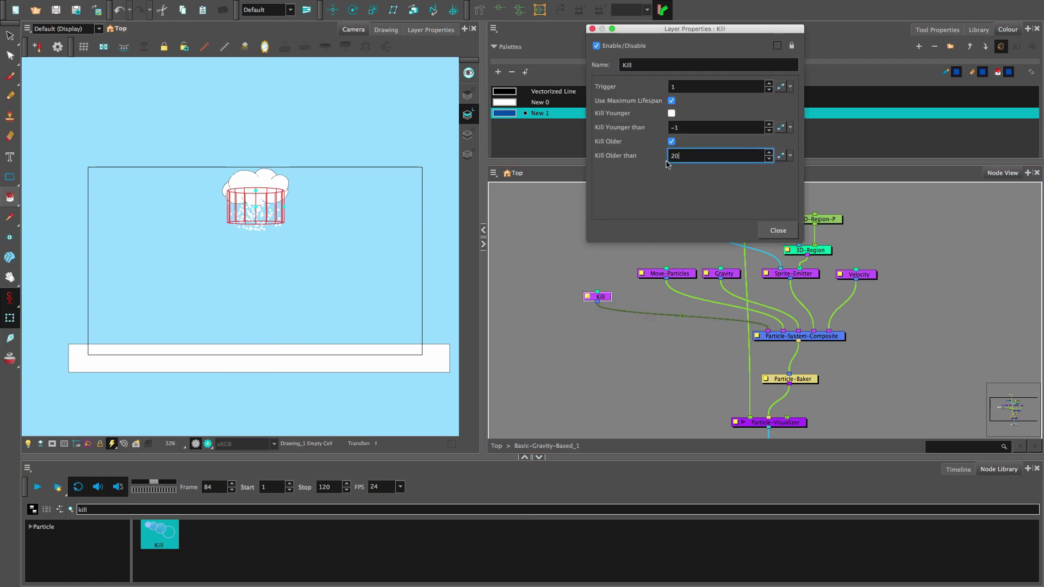
pyautogui.moveTo(682, 157); pyautogui.dragTo(664, 157)
pyautogui.write('10')
pyautogui.press('BackSpace')
pyautogui.press('BackSpace')
pyautogui.write('5')
pyautogui.press('Return')
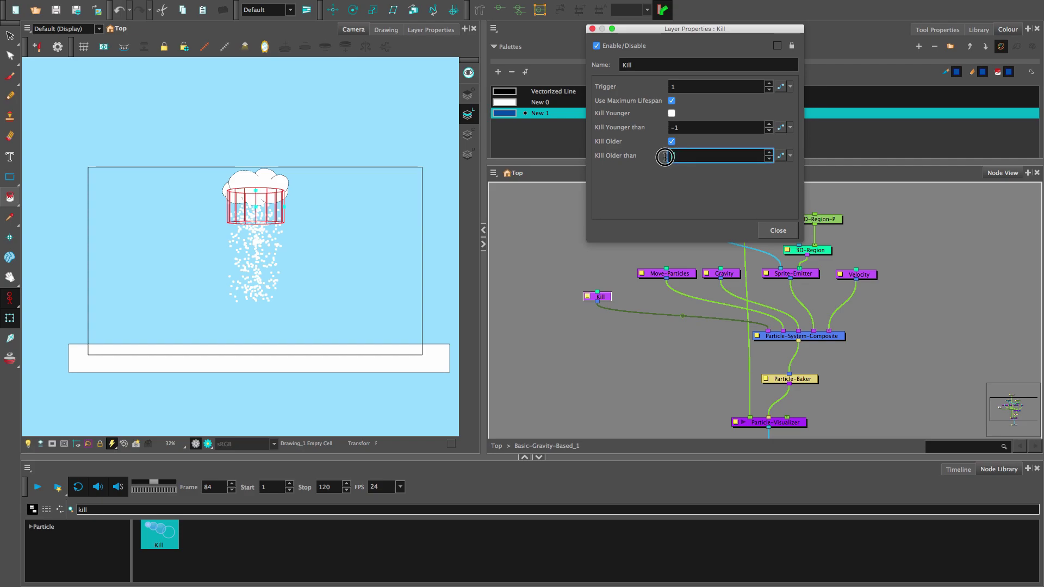
pyautogui.click(775, 231)
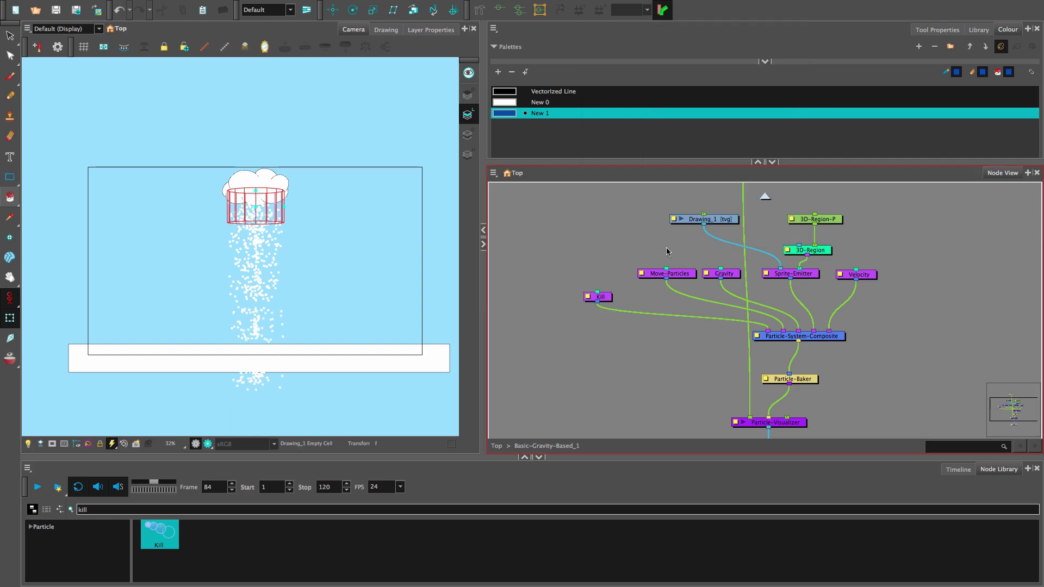
# Transform the 3D-Region's peg to flatten the cylinder and fit it inside the cloud's outline.
pyautogui.click(818, 219)
pyautogui.click(261, 257)
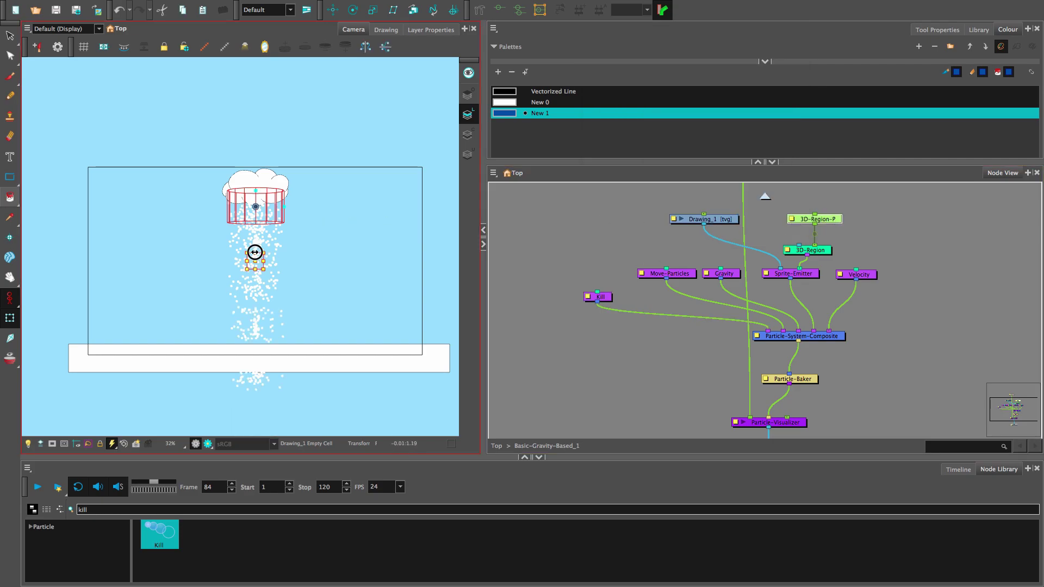
pyautogui.moveTo(255, 252); pyautogui.dragTo(256, 182)
pyautogui.scroll(4, 260, 228)
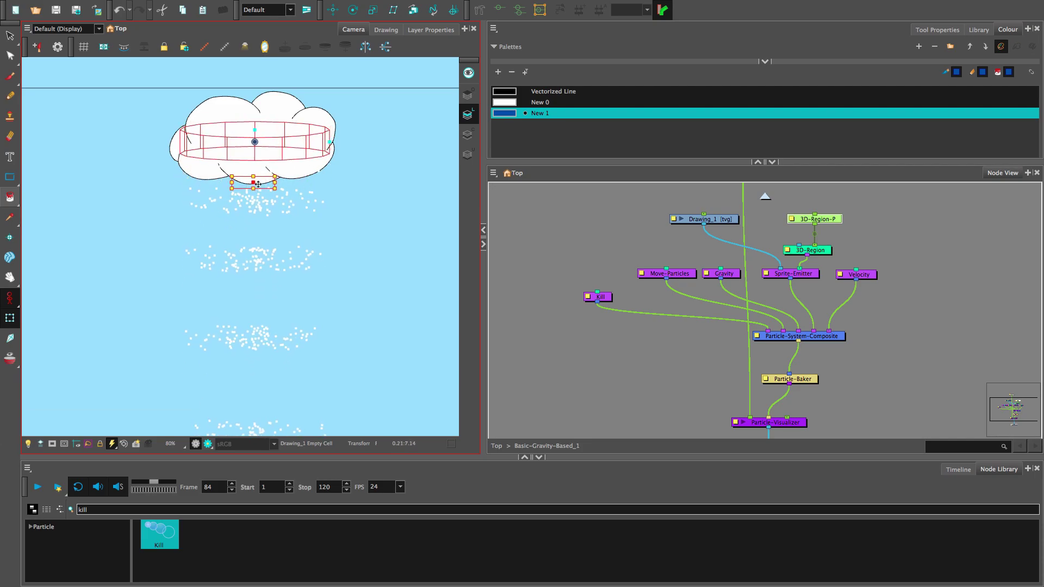
pyautogui.scroll(-4, 288, 252)
pyautogui.scroll(1, 326, 258)
# Set the Sprite-Emitter to 20 particles with a generation probability of 15, and enable Apply Probability for Each Particle.
pyautogui.doubleClick(767, 273)
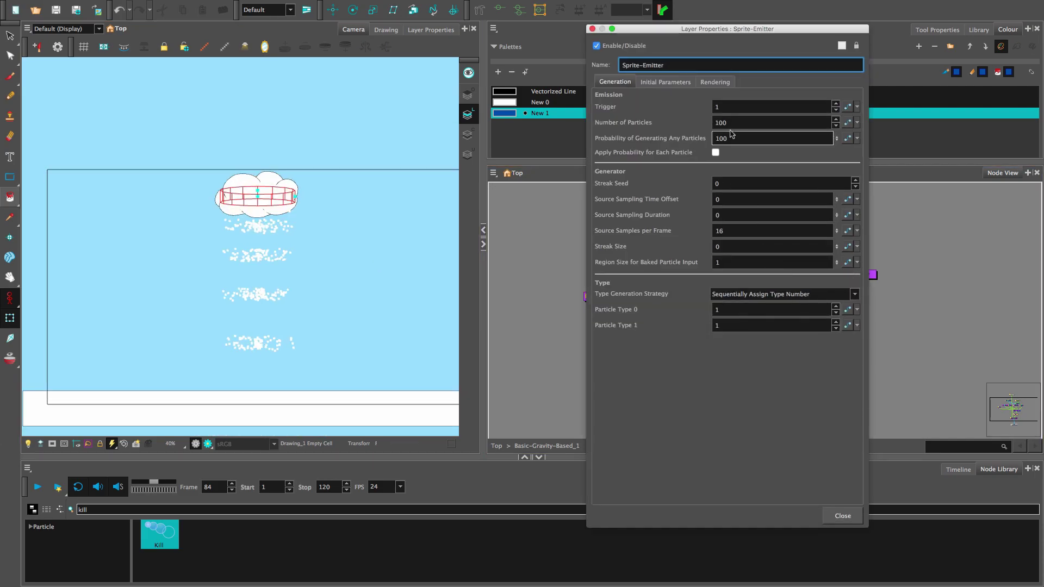
pyautogui.doubleClick(707, 123)
pyautogui.write('20')
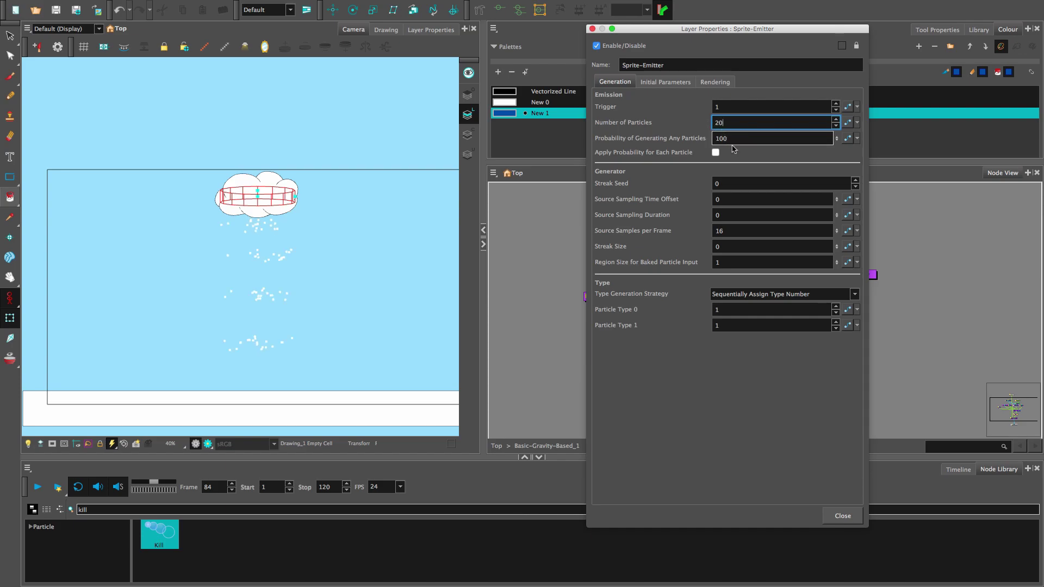
pyautogui.press('Tab')
pyautogui.write('1')
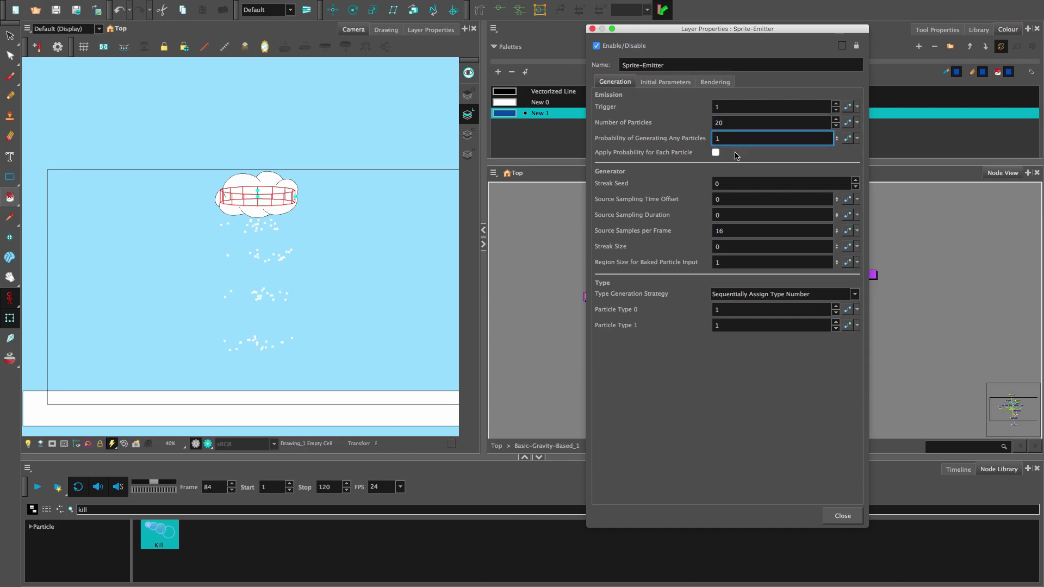
pyautogui.write('5')
pyautogui.click(717, 152)
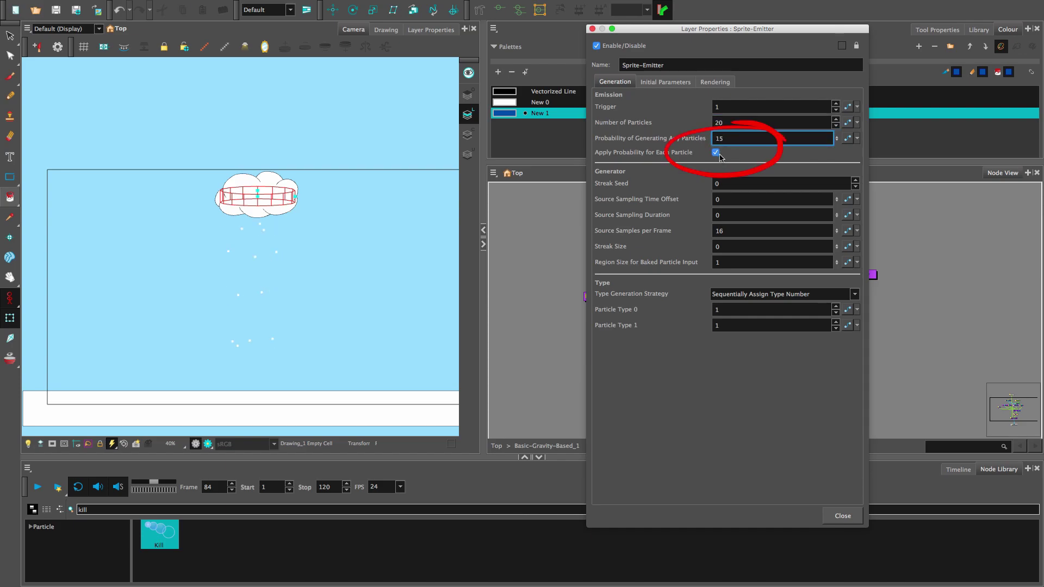
pyautogui.hotkey('shift', 'Tab')
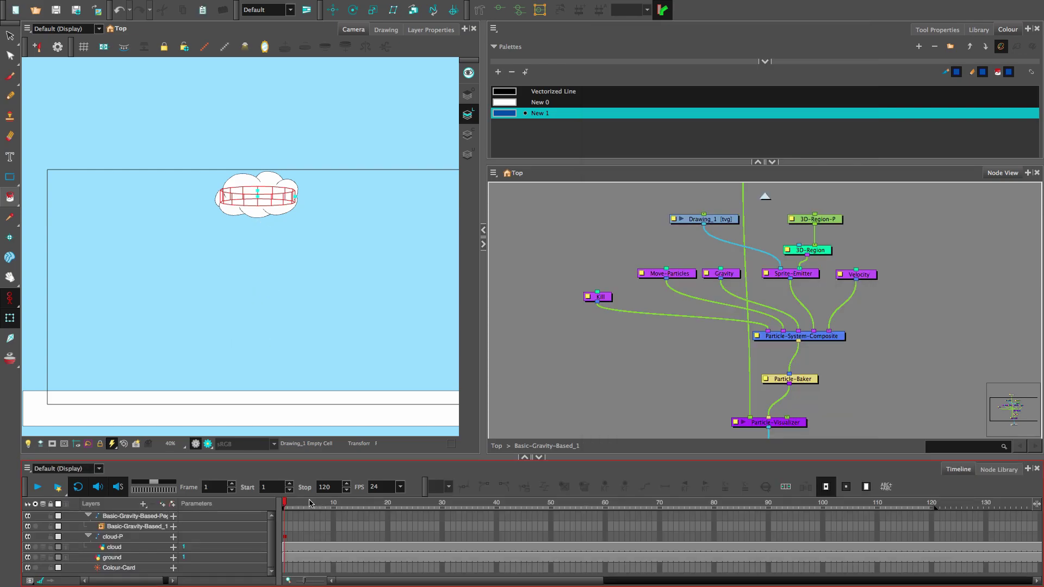
# Return to frame 1 and set the Particle-Baker's Number of Pre-roll Frames to 50.
pyautogui.moveTo(315, 503); pyautogui.dragTo(284, 504)
pyautogui.click(657, 400)
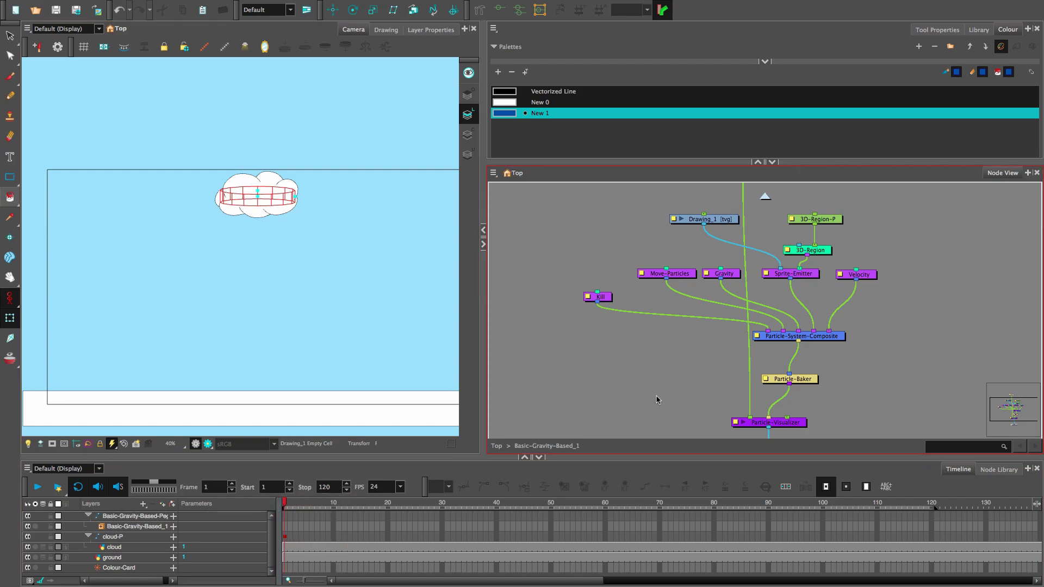
pyautogui.click(766, 380)
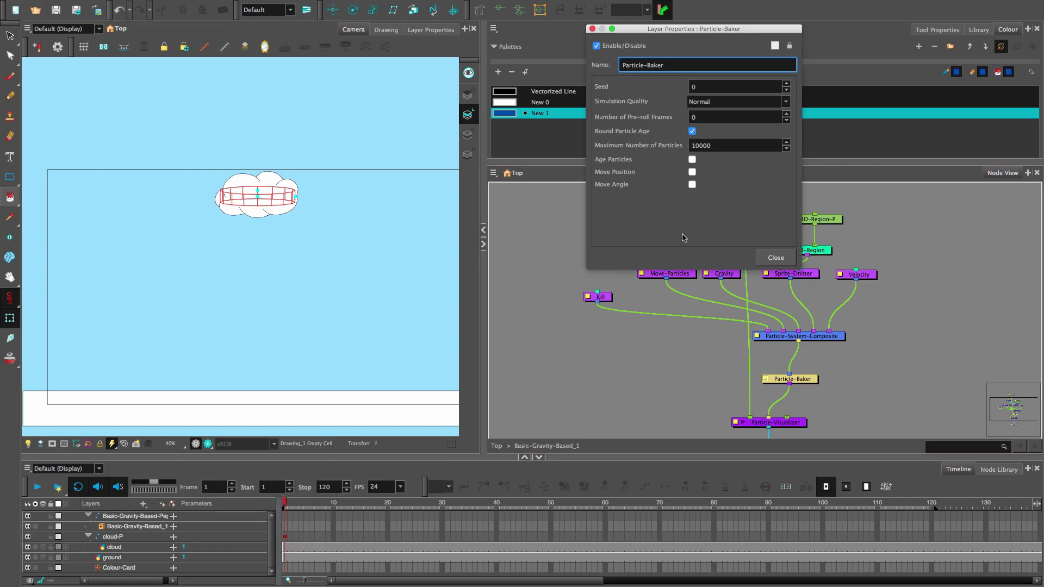
pyautogui.click(694, 117)
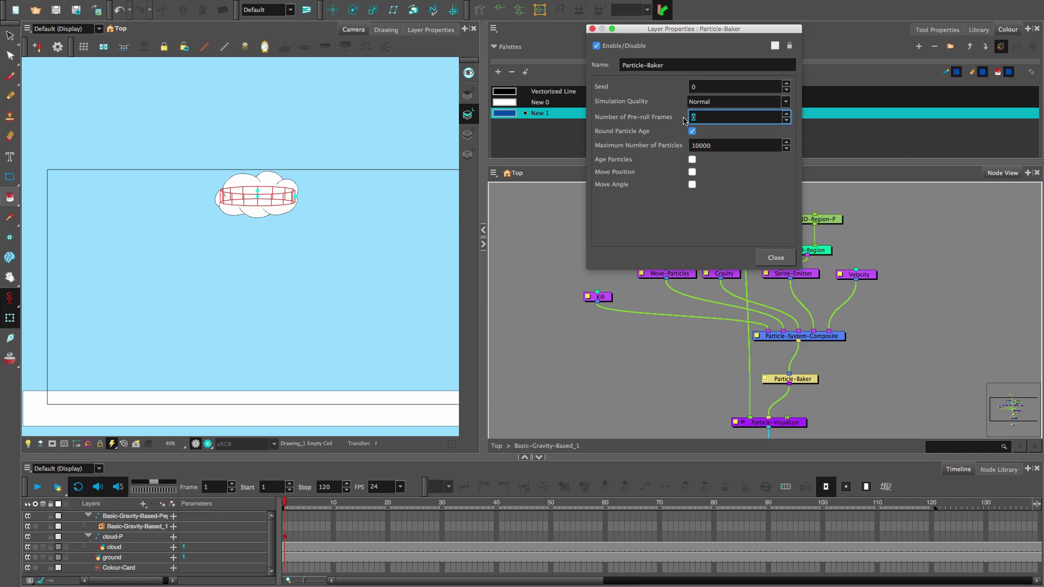
pyautogui.write('50')
pyautogui.press('Return')
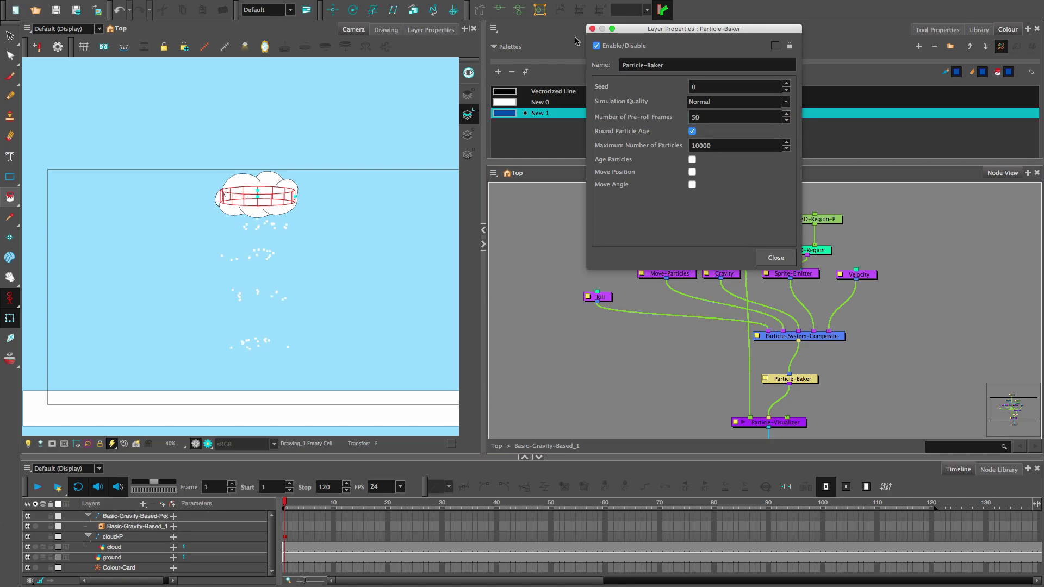
# Set the Gravity node's Y Direction to -0.1.
pyautogui.click(593, 29)
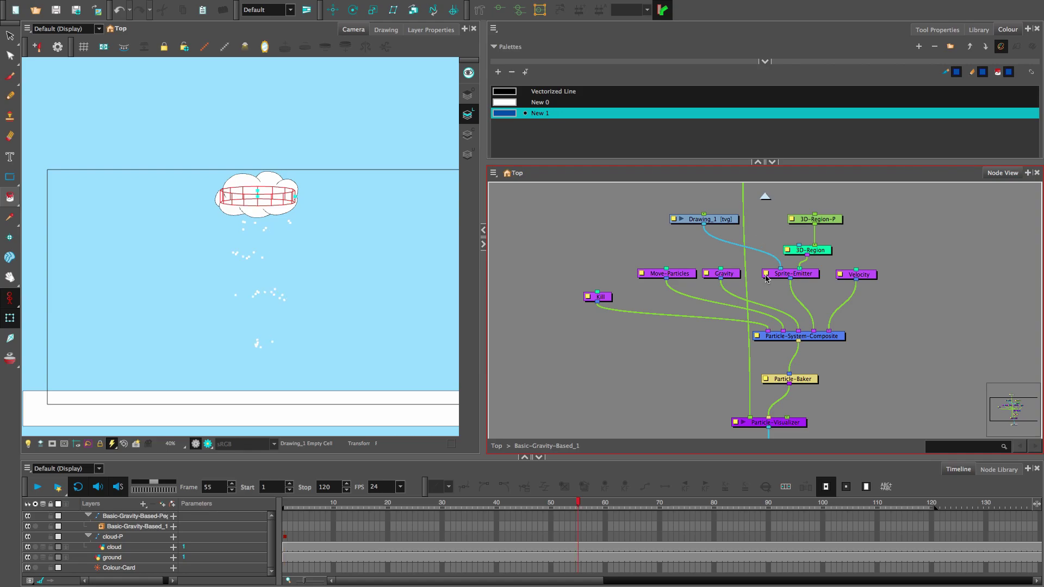
pyautogui.doubleClick(709, 274)
pyautogui.moveTo(782, 131); pyautogui.dragTo(727, 130)
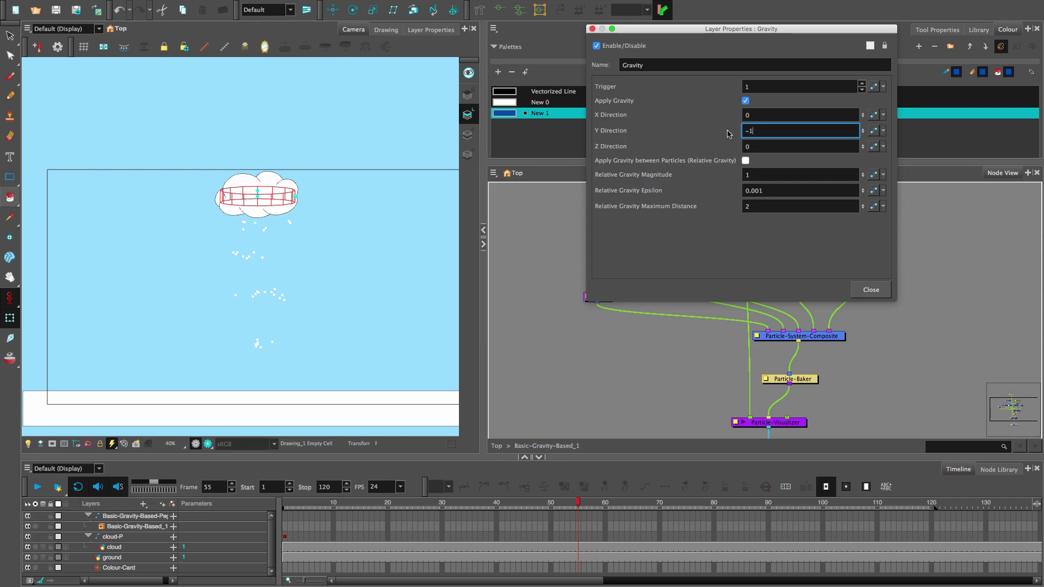
pyautogui.write('-0.1')
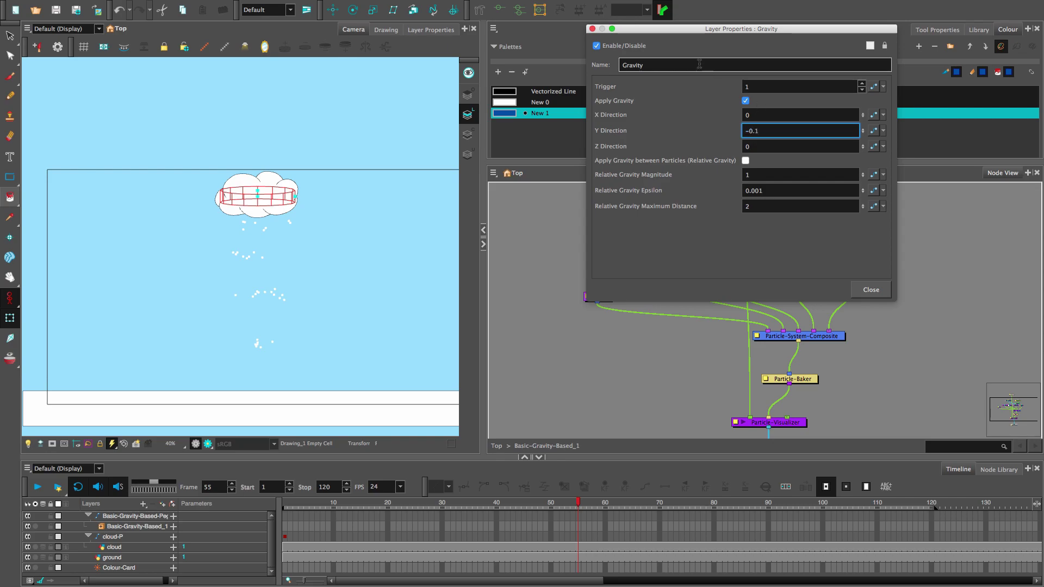
pyautogui.click(592, 29)
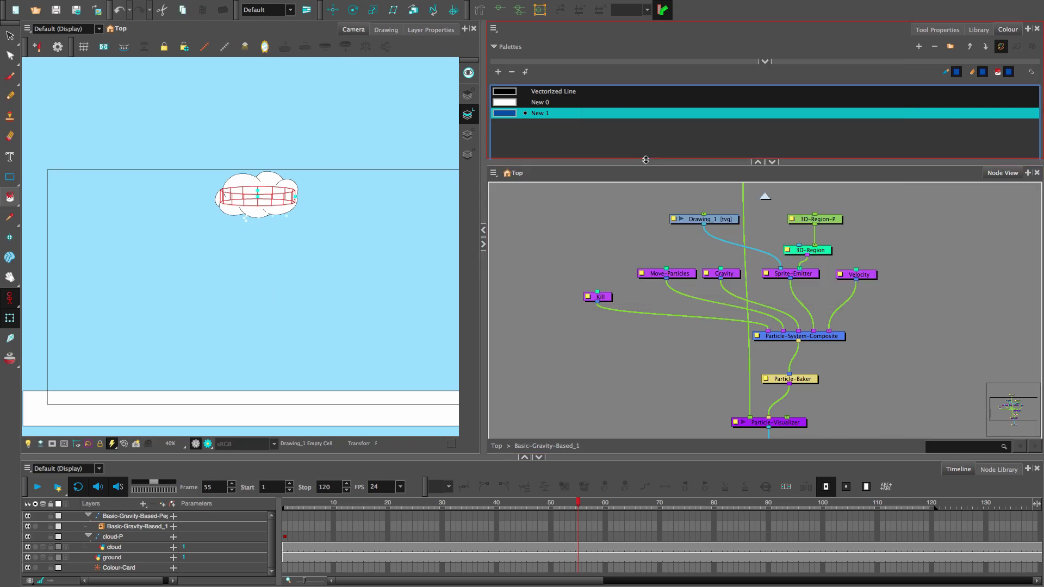
# Set the Kill node's Kill Older than to 20 and return to frame 1.
pyautogui.doubleClick(588, 298)
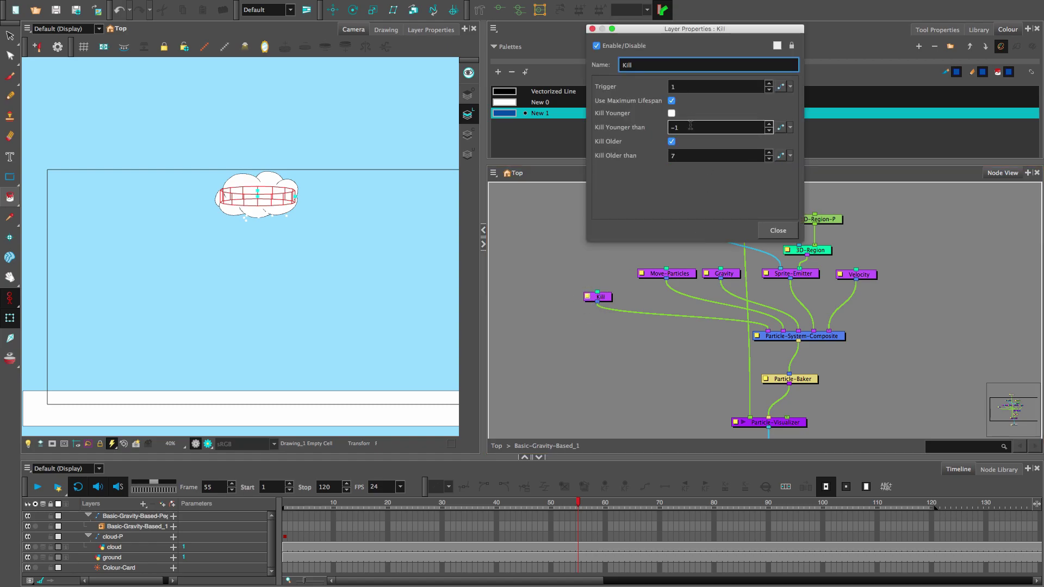
pyautogui.click(667, 156)
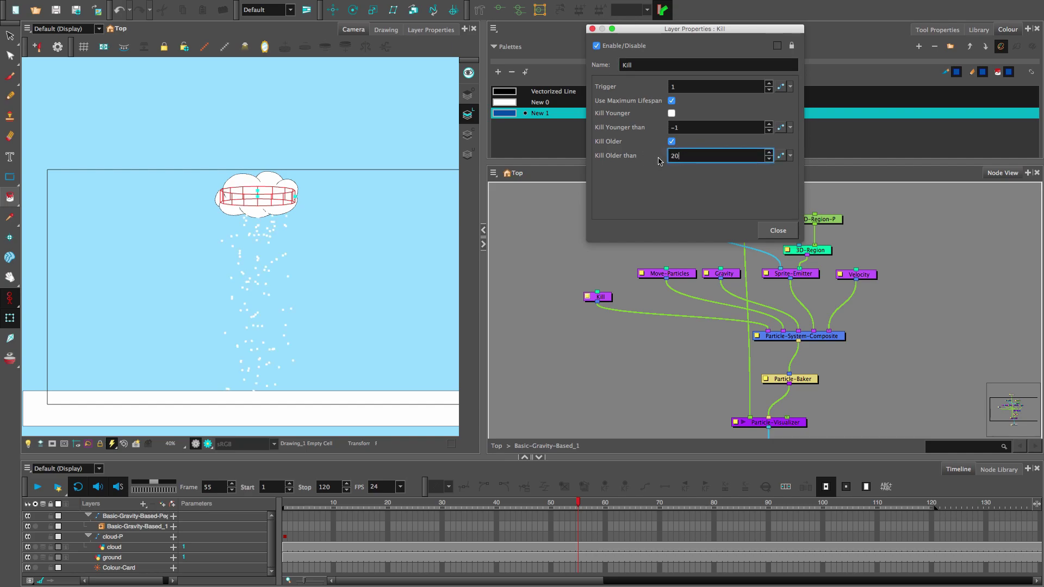
pyautogui.write('20')
pyautogui.press('Return')
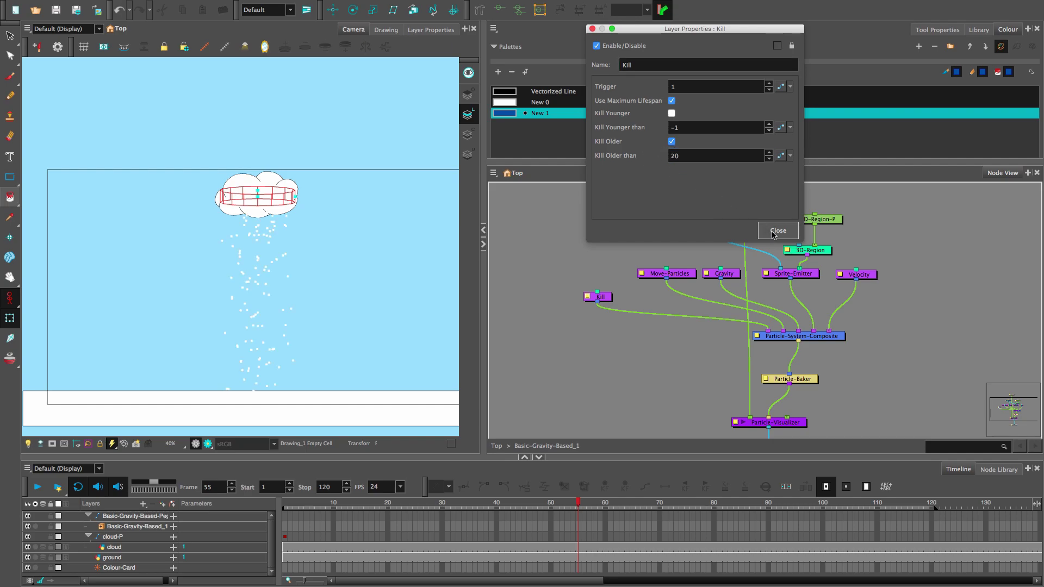
pyautogui.click(774, 232)
pyautogui.moveTo(578, 503); pyautogui.dragTo(268, 503)
# Rename the Drawing_1 layer that feeds the Sprite-Emitter to rain.
pyautogui.click(664, 235)
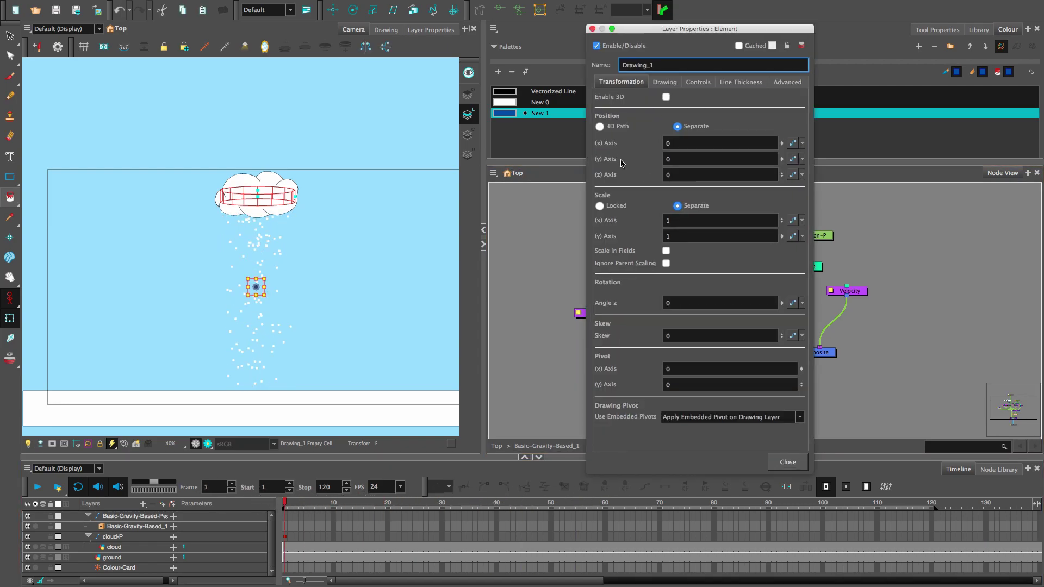
pyautogui.doubleClick(663, 65)
pyautogui.write('rain')
pyautogui.click(590, 28)
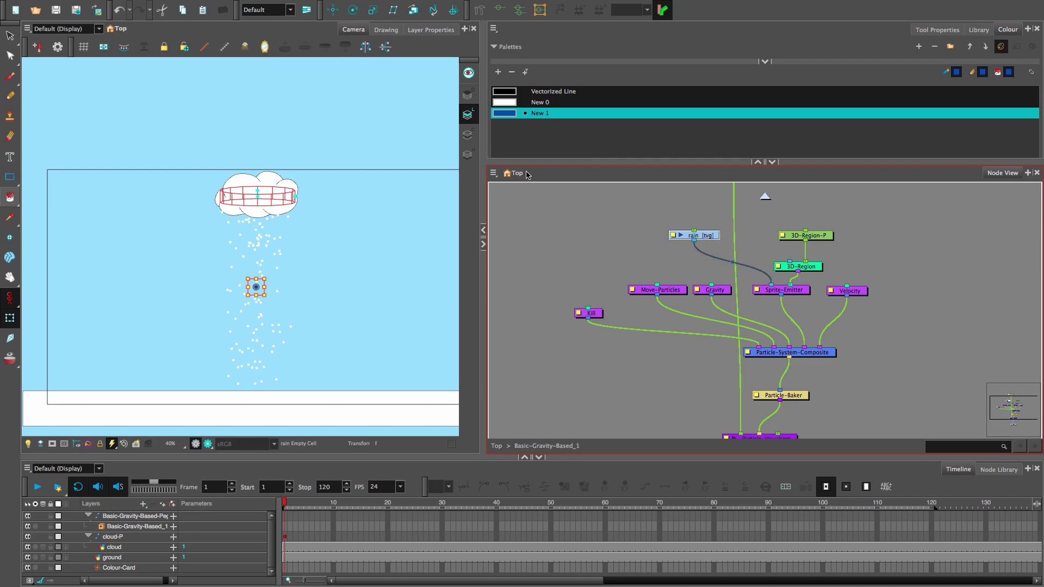
# In the Drawing view, draw a short horizontal blue Pencil line across the centre on frame 1 of the rain layer.
pyautogui.click(10, 95)
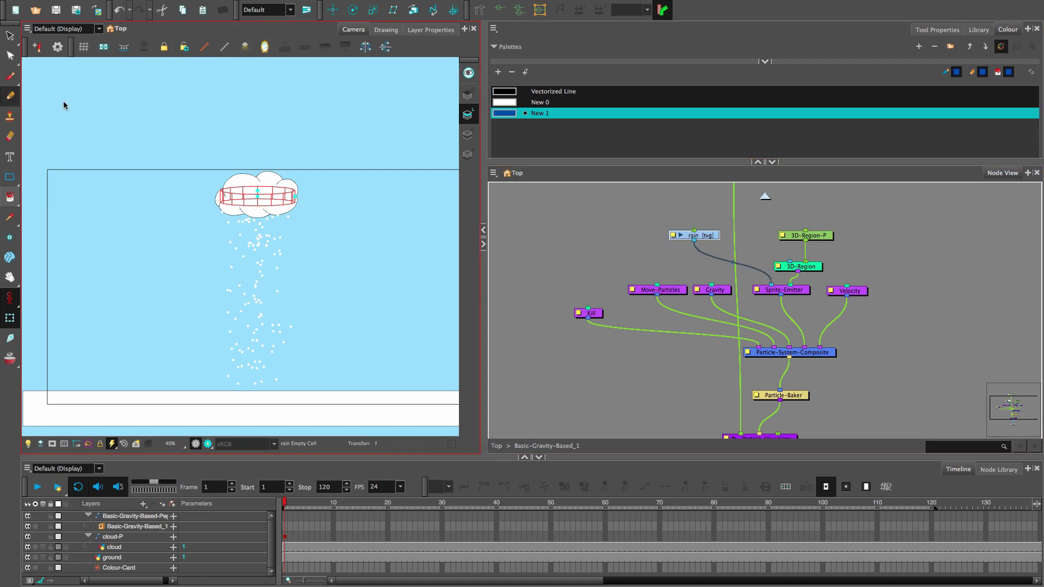
pyautogui.click(386, 30)
pyautogui.scroll(5, 280, 266)
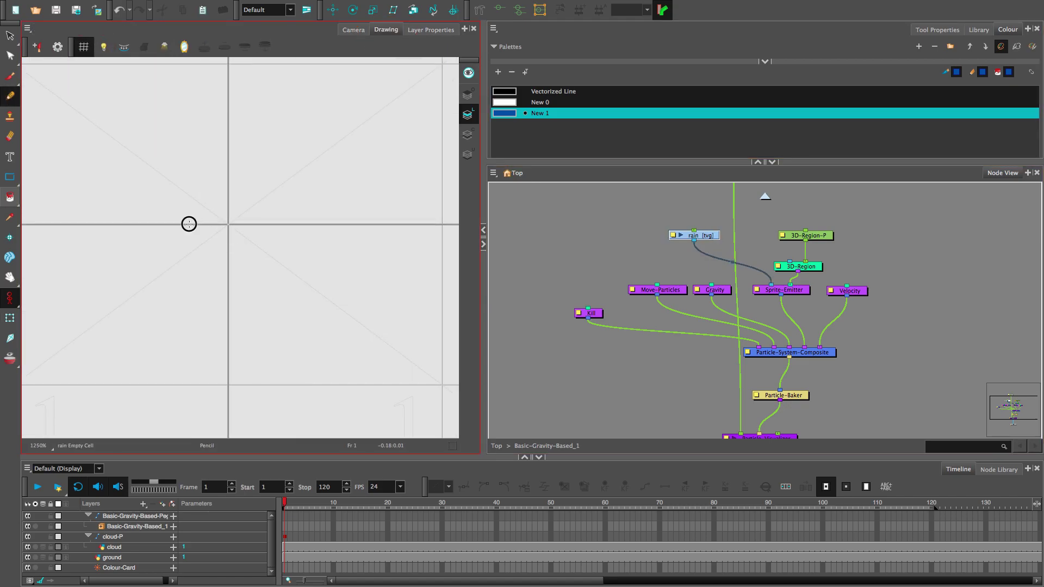
pyautogui.moveTo(189, 224); pyautogui.dragTo(268, 224)
pyautogui.scroll(-3, 265, 226)
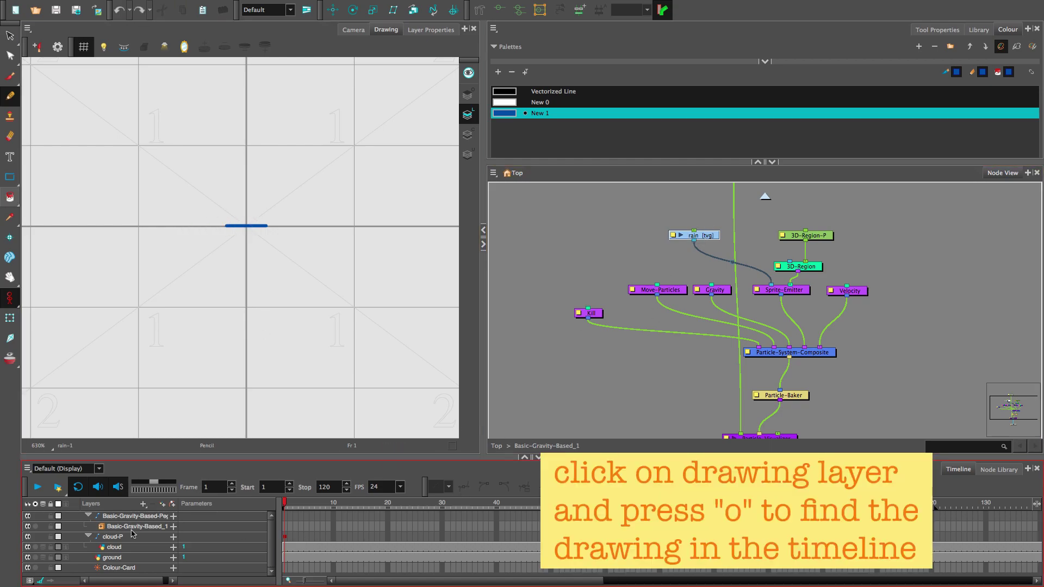
# Locate the rain layer in the timeline, draw horizontal lines of varied length and position on frames 2 to 5, and return to the Camera view at frame 1.
pyautogui.press('o')
pyautogui.click(290, 537)
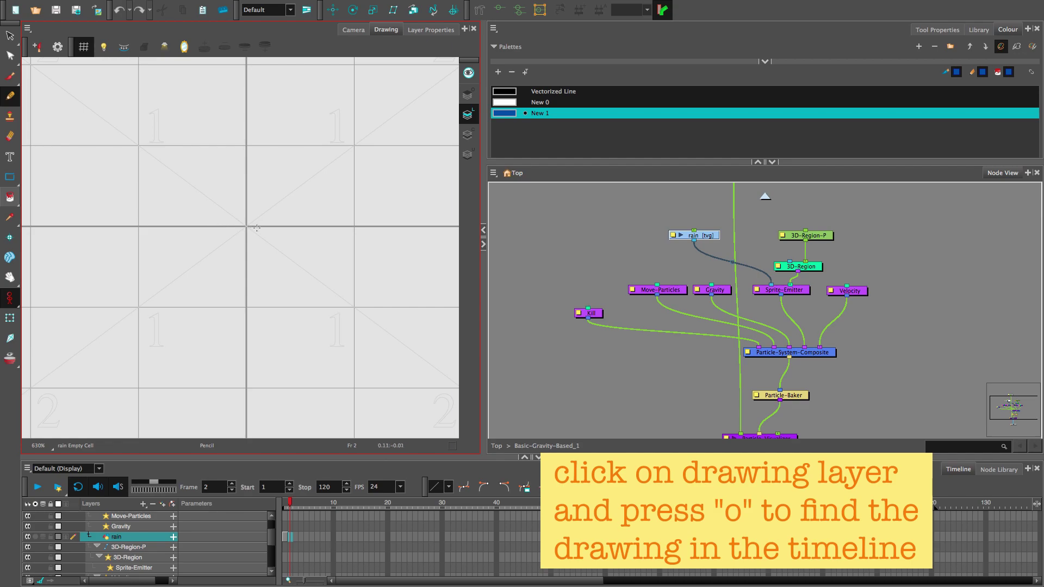
pyautogui.moveTo(247, 226); pyautogui.dragTo(274, 226)
pyautogui.press('.')
pyautogui.moveTo(202, 226); pyautogui.dragTo(313, 227)
pyautogui.press('.')
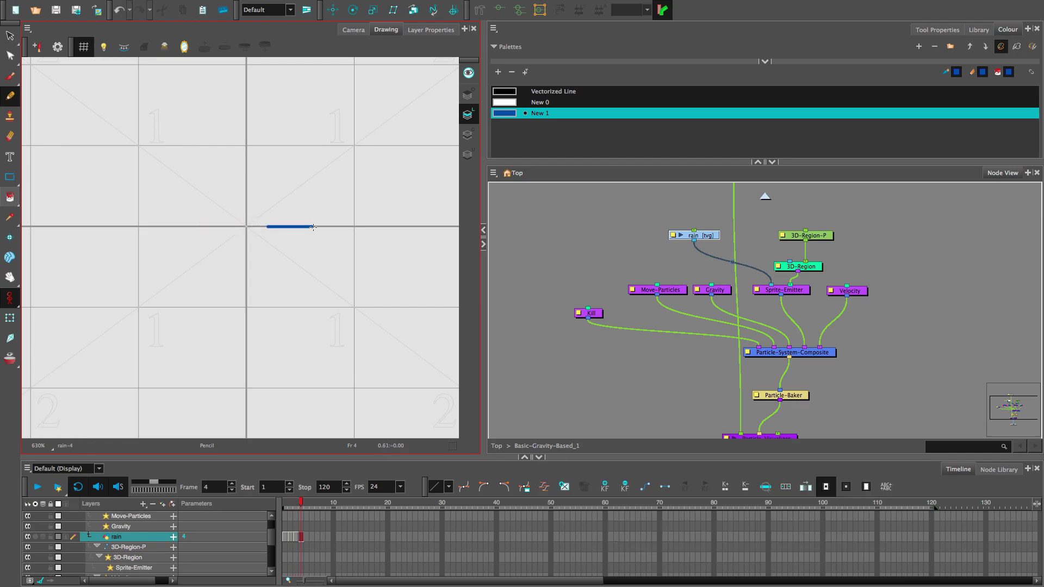
pyautogui.press('.')
pyautogui.moveTo(232, 226); pyautogui.dragTo(281, 226)
pyautogui.hotkey('shift', ',')
pyautogui.click(353, 30)
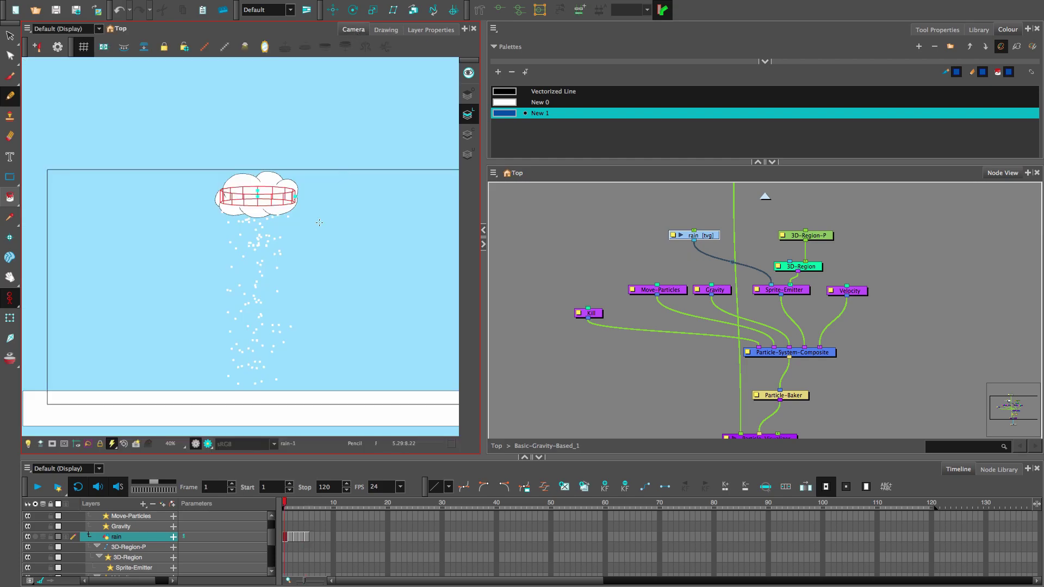
# Set the Sprite-Emitter's Rendering Strategy to Use Particle Type.
pyautogui.click(747, 244)
pyautogui.click(838, 261)
pyautogui.doubleClick(756, 293)
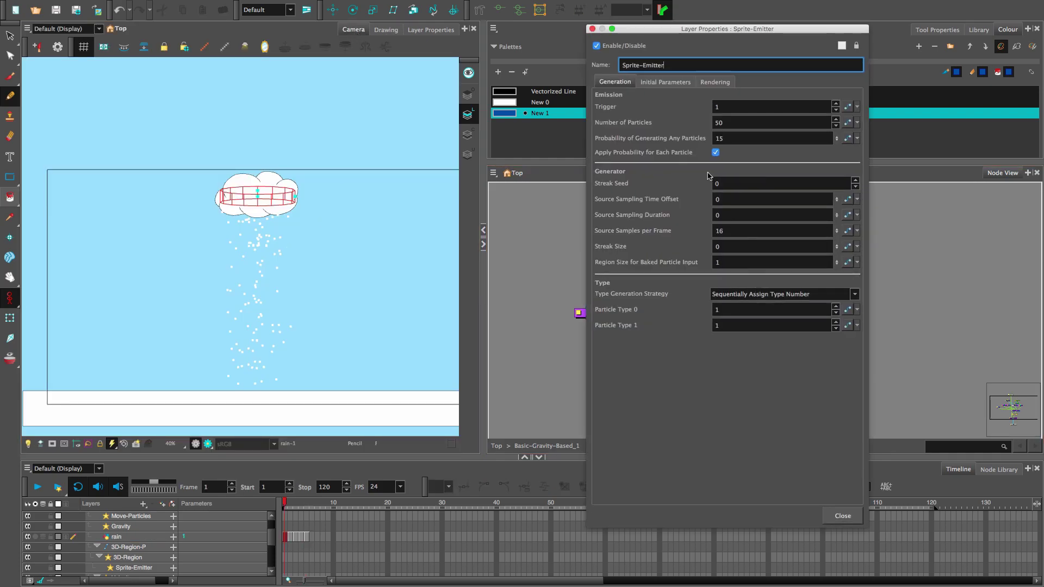
pyautogui.click(715, 82)
pyautogui.click(774, 105)
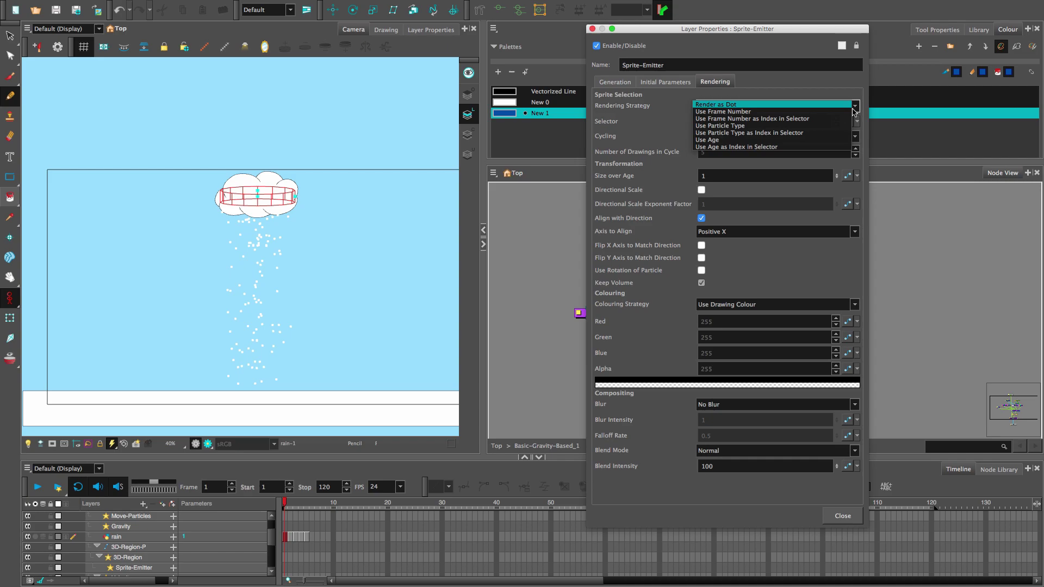
pyautogui.click(810, 125)
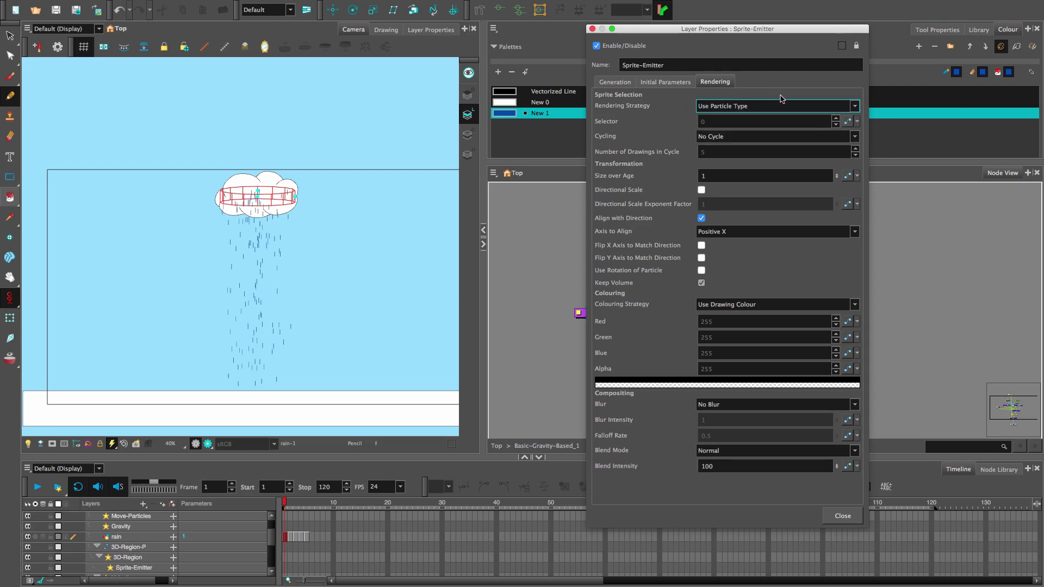
# Set the Sprite-Emitter's Particle Type 1 to 5 and play the animation.
pyautogui.click(623, 85)
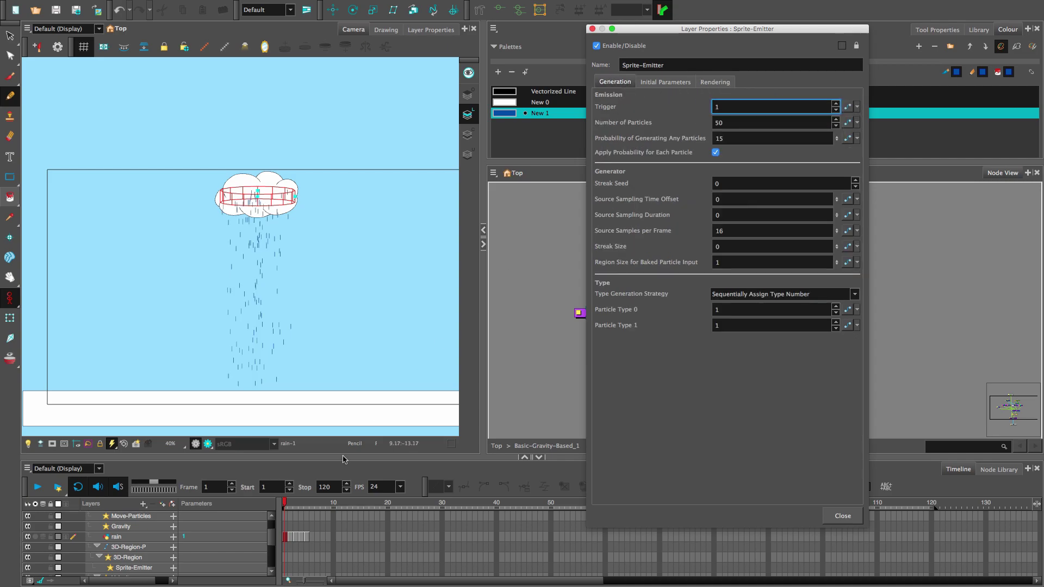
pyautogui.moveTo(288, 502)
pyautogui.mouseDown()
pyautogui.moveTo(513, 515)
pyautogui.moveTo(273, 510)
pyautogui.mouseUp()
pyautogui.click(835, 323)
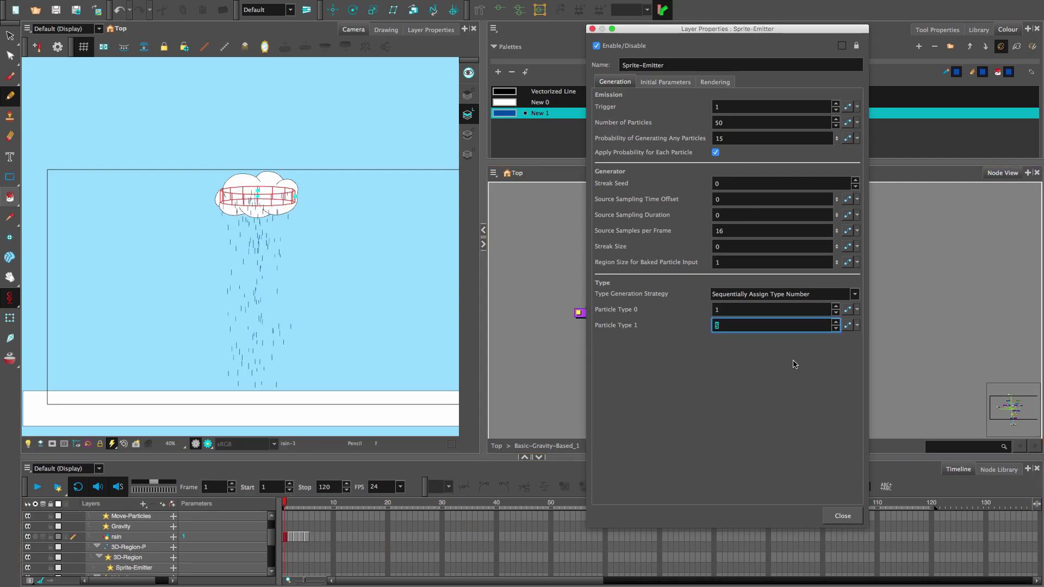
pyautogui.click(591, 29)
pyautogui.click(35, 487)
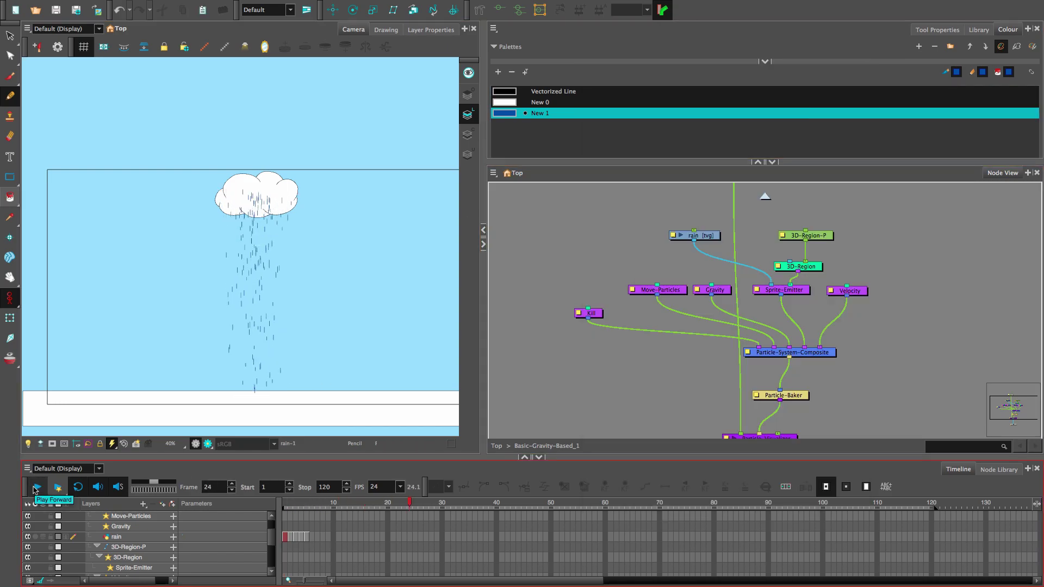
# In the top-level network, reorder the Composite's inputs so the particle group sits behind the cloud, and play the animation.
pyautogui.moveTo(753, 302); pyautogui.dragTo(725, 338)
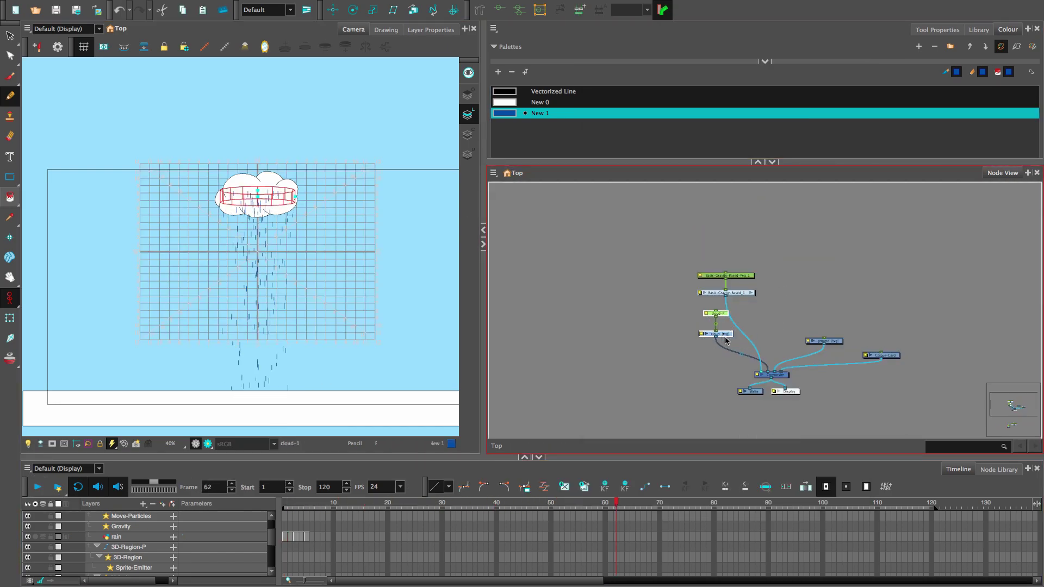
pyautogui.click(770, 332)
pyautogui.click(761, 372)
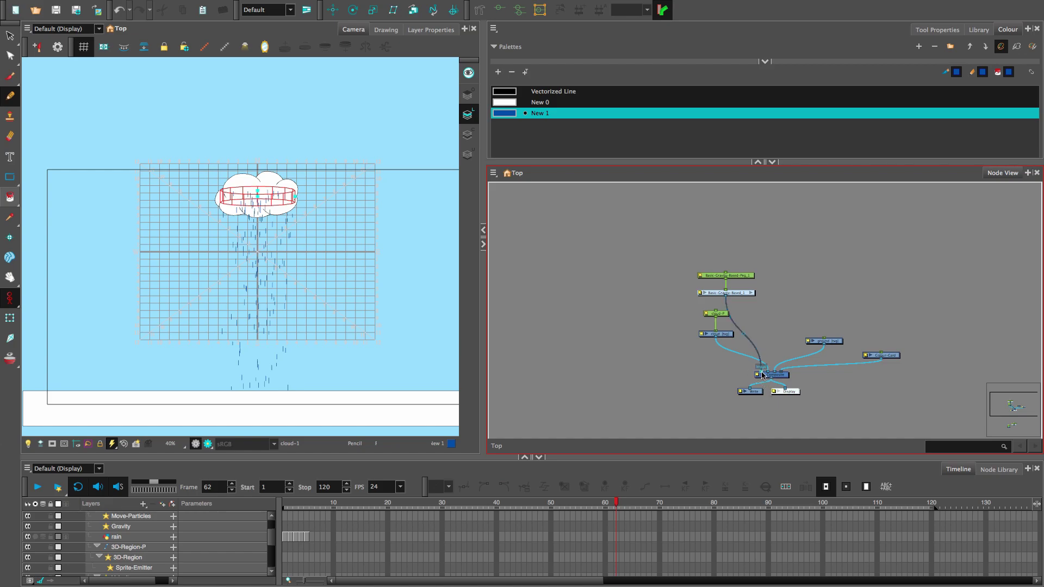
pyautogui.moveTo(762, 370)
pyautogui.mouseDown()
pyautogui.moveTo(767, 335)
pyautogui.moveTo(769, 371)
pyautogui.mouseUp()
pyautogui.click(36, 487)
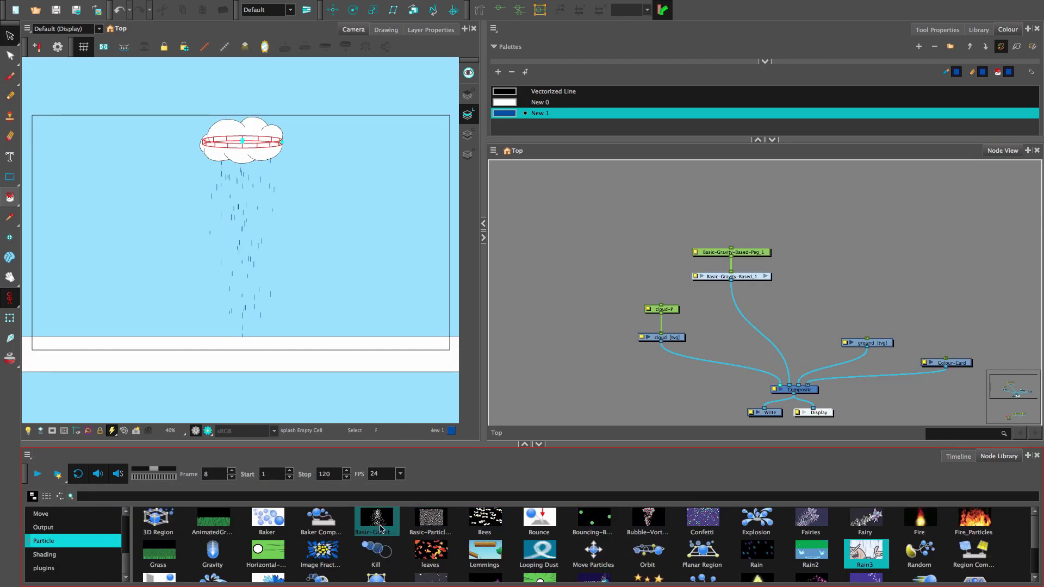
# Add the Basic-Particle-Setup template to the Composite, naming its group splash and its peg splash-p.
pyautogui.click(125, 563)
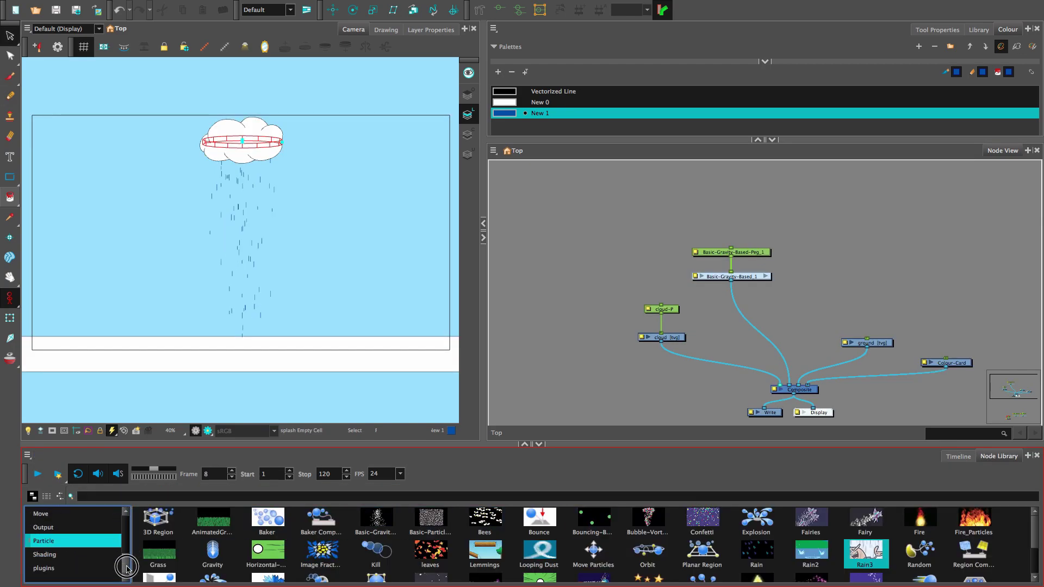
pyautogui.moveTo(429, 523); pyautogui.dragTo(793, 384)
pyautogui.doubleClick(866, 298)
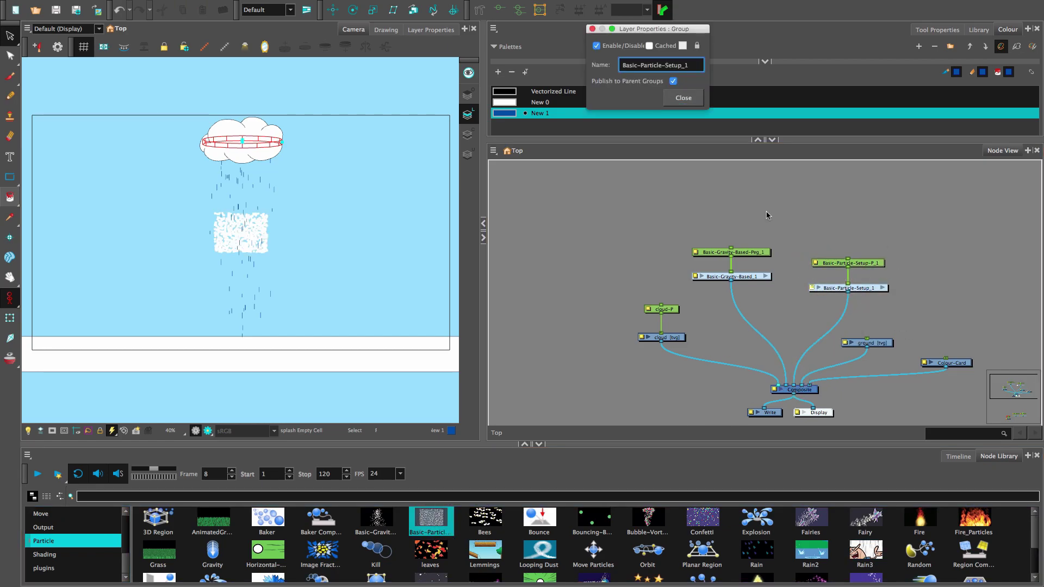
pyautogui.write('splash')
pyautogui.press('Return')
pyautogui.click(815, 263)
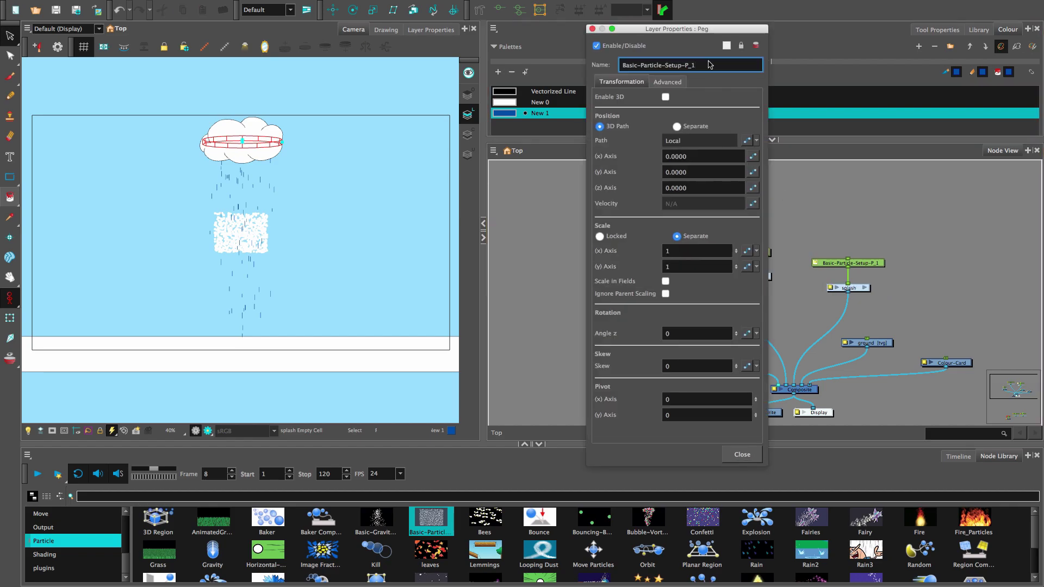
pyautogui.write('splash-p')
pyautogui.click(592, 29)
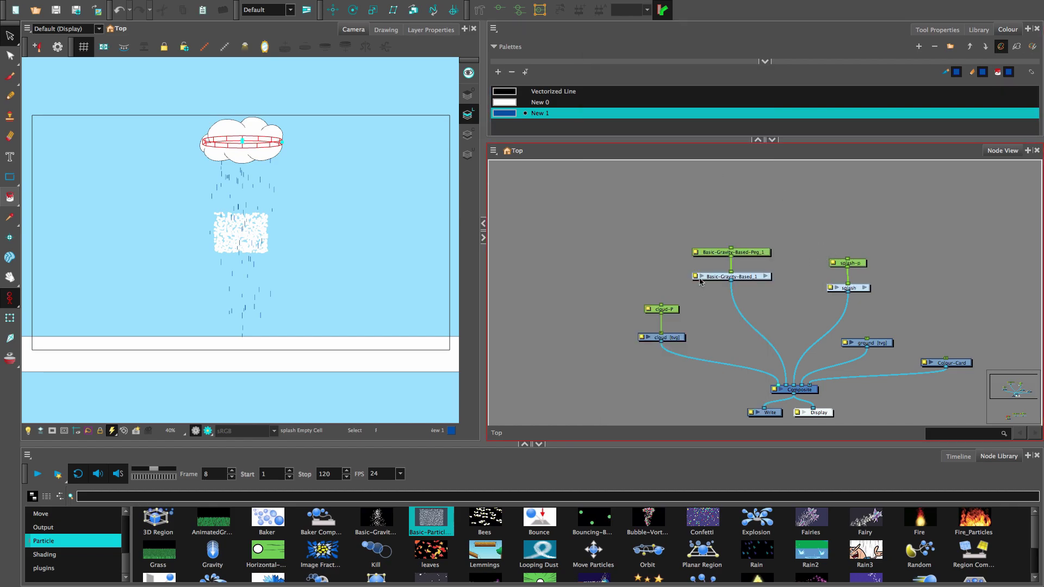
# Rename the Basic-Gravity-Based_1 group to rain and its peg to rain-p.
pyautogui.click(698, 277)
pyautogui.tripleClick(707, 66)
pyautogui.write('rain')
# Inside the splash group, add a vector drawing layer named splash.
pyautogui.click(858, 290)
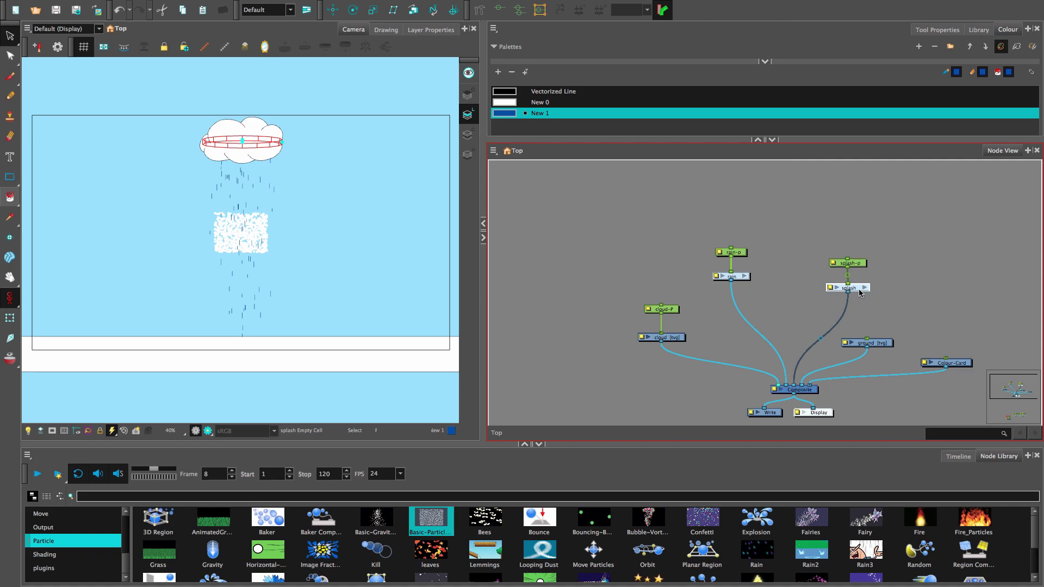
pyautogui.click(863, 288)
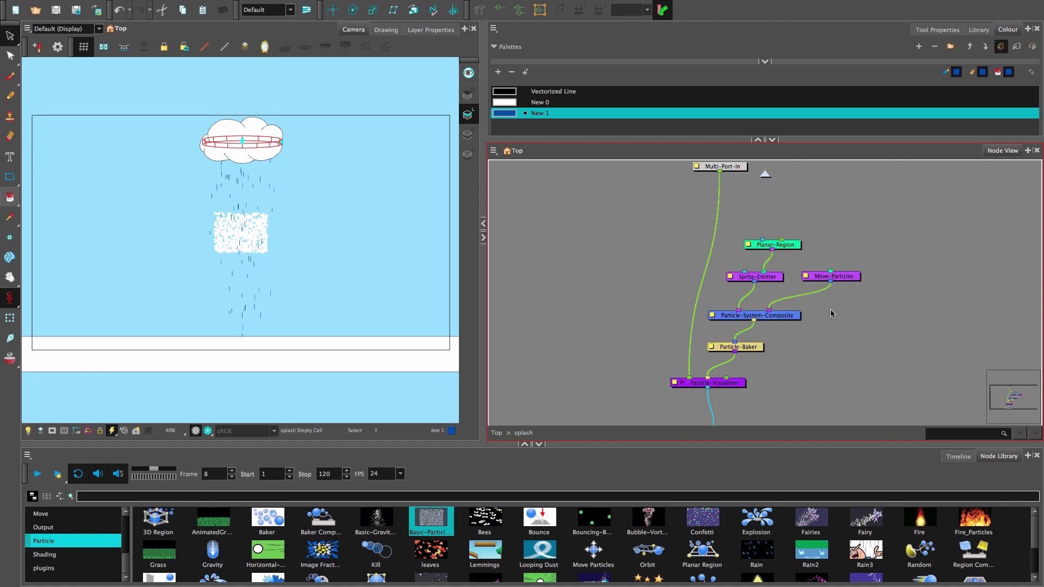
pyautogui.moveTo(654, 259); pyautogui.dragTo(669, 271)
pyautogui.press('super+r')
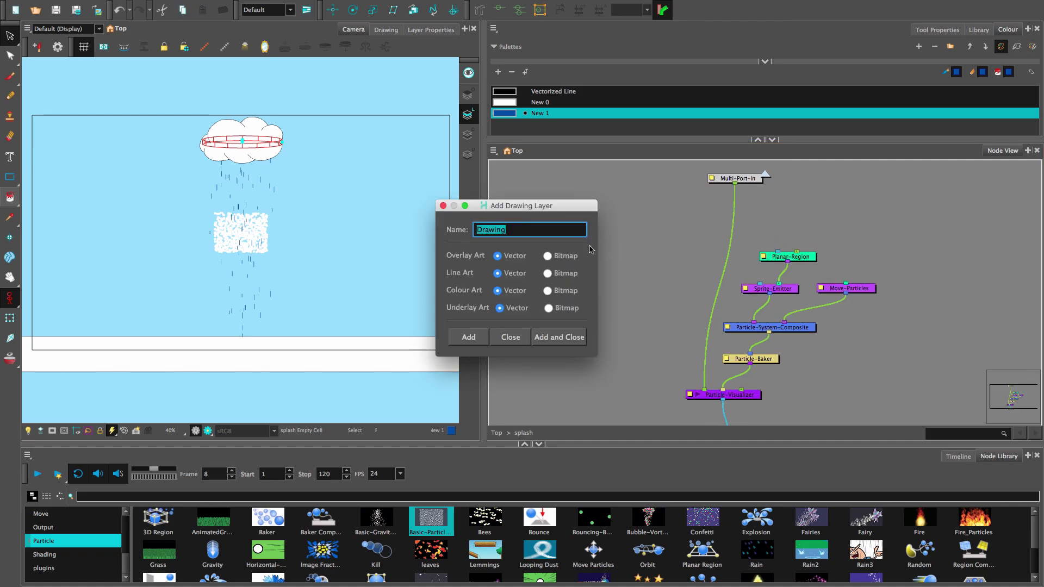
pyautogui.write('splash')
pyautogui.click(560, 337)
# Connect the splash drawing to the Sprite-Emitter and add a parent peg to the Planar-Region.
pyautogui.moveTo(711, 193); pyautogui.dragTo(778, 283)
pyautogui.click(692, 292)
pyautogui.click(807, 260)
pyautogui.press('super+p')
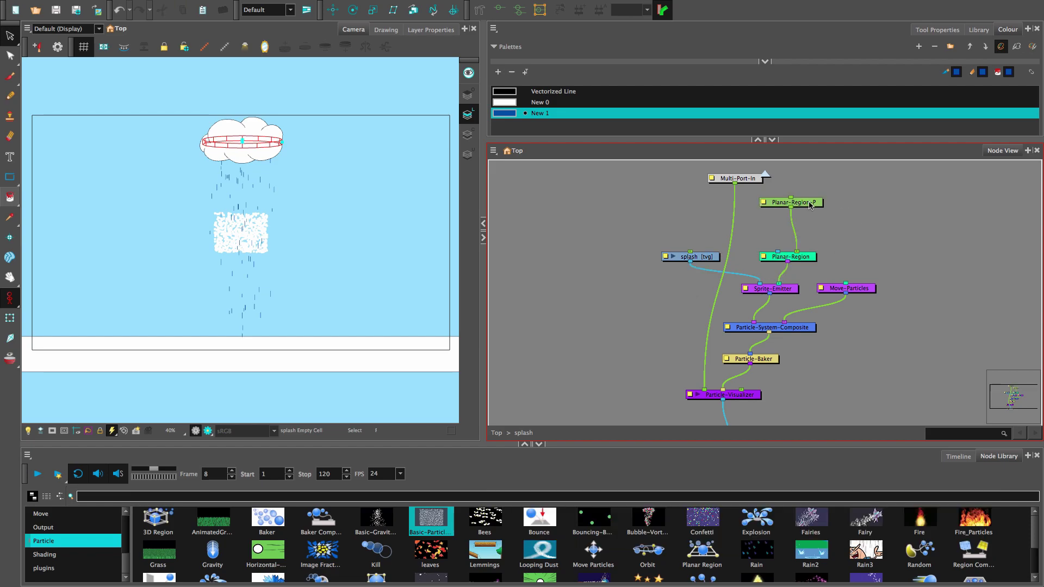
# Set the splash Sprite-Emitter to 20 particles with a 15 probability of generating any, and apply the probability for each particle.
pyautogui.click(743, 289)
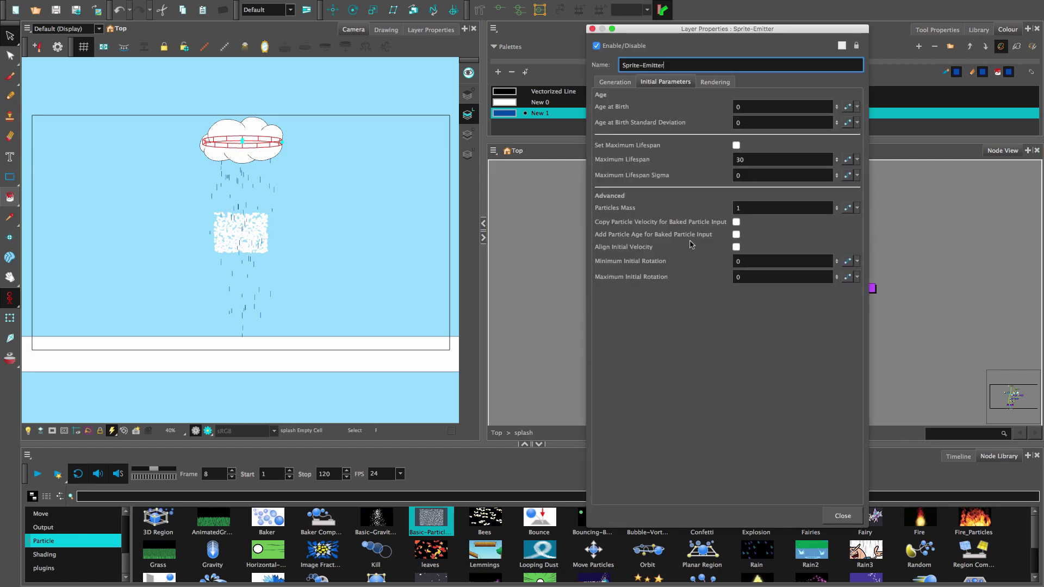
pyautogui.click(623, 84)
pyautogui.moveTo(737, 123); pyautogui.dragTo(685, 121)
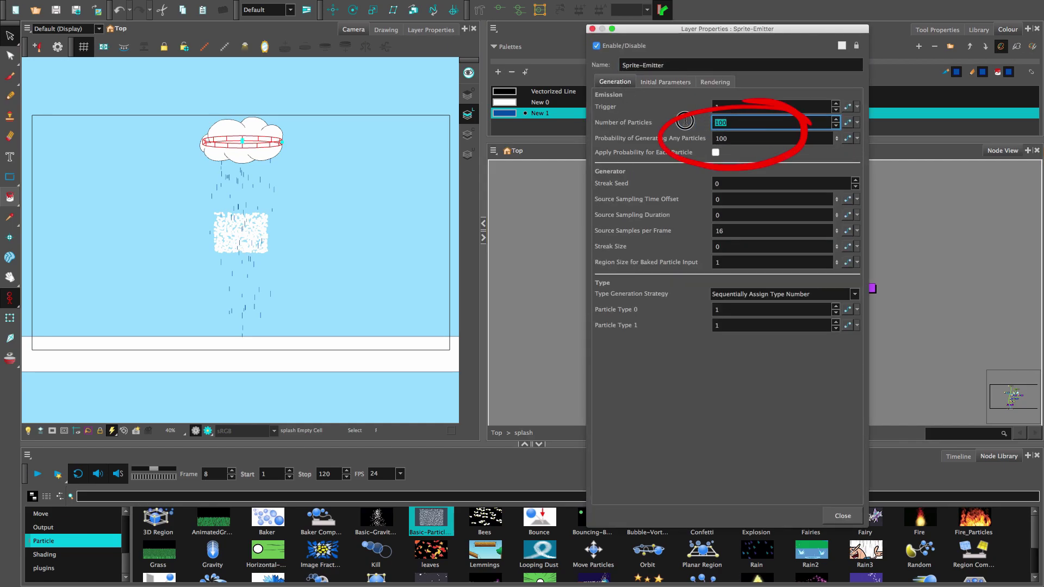
pyautogui.write('20')
pyautogui.press('Tab')
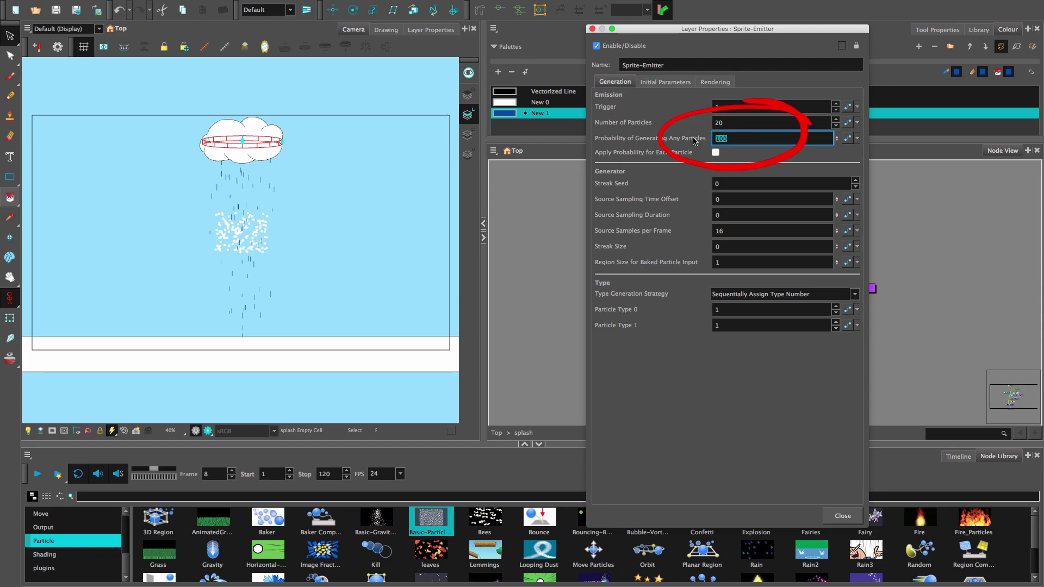
pyautogui.click(715, 153)
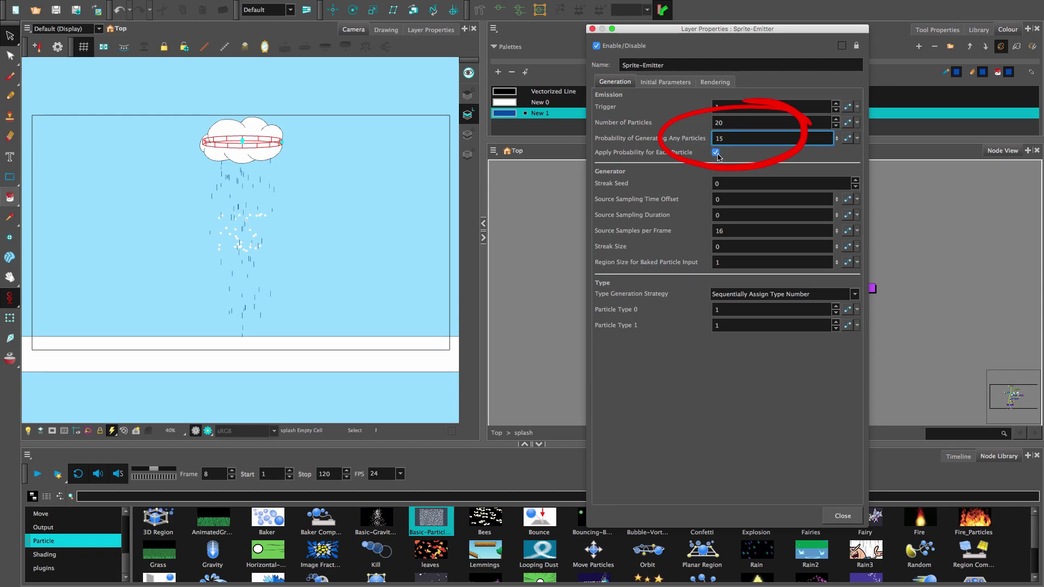
pyautogui.click(592, 28)
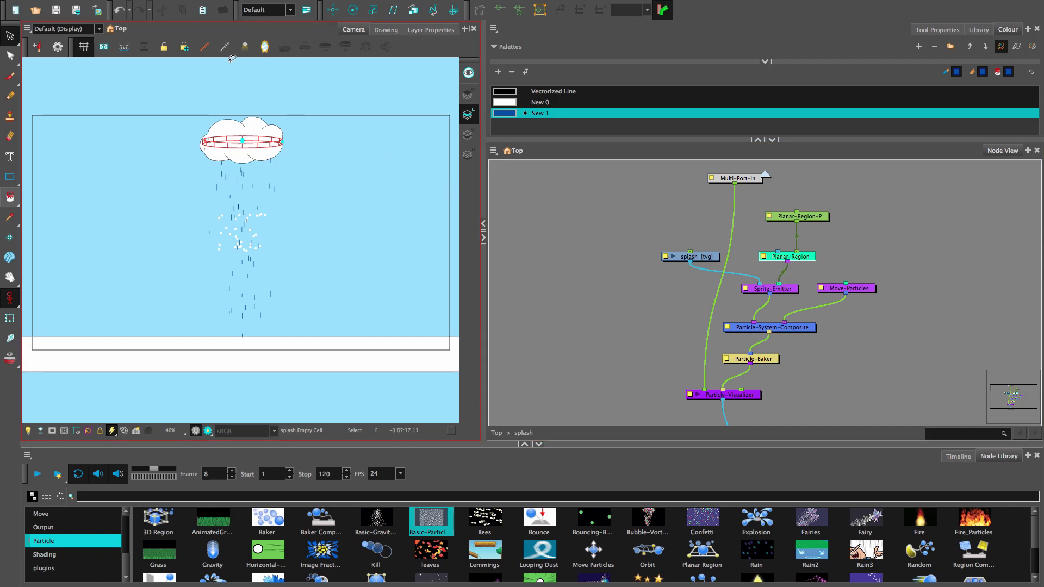
# Show the Planar-Region's control in the Camera view and activate the Transform tool.
pyautogui.moveTo(200, 3)
pyautogui.click(163, 6)
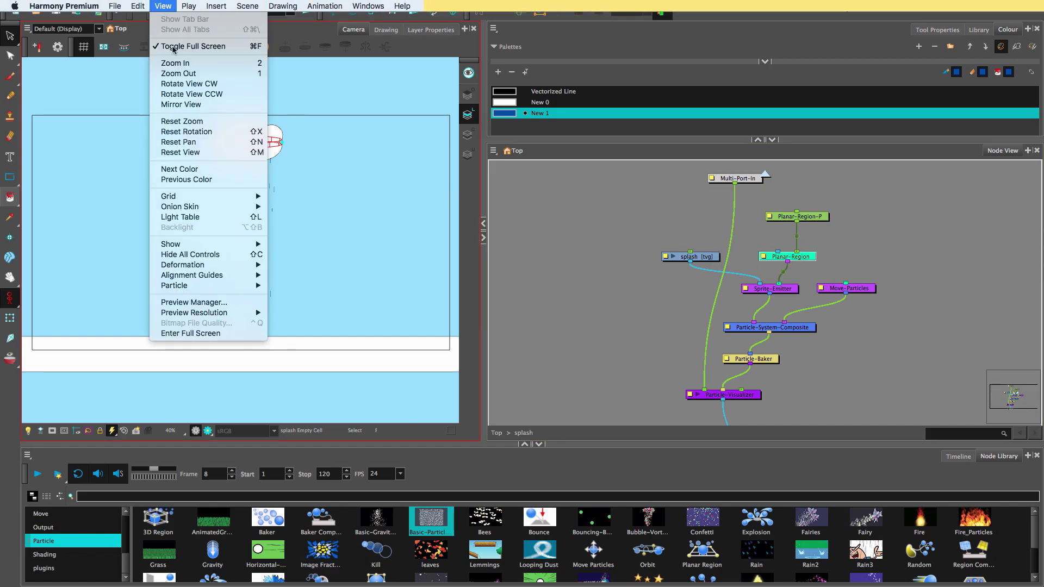
pyautogui.moveTo(231, 244)
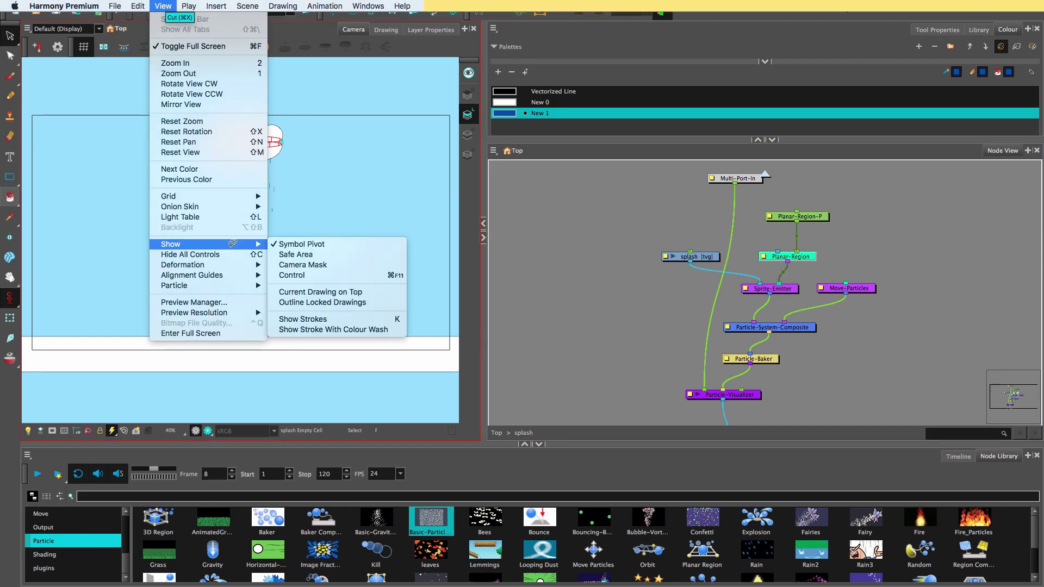
pyautogui.click(310, 274)
pyautogui.hotkey('shift', 't')
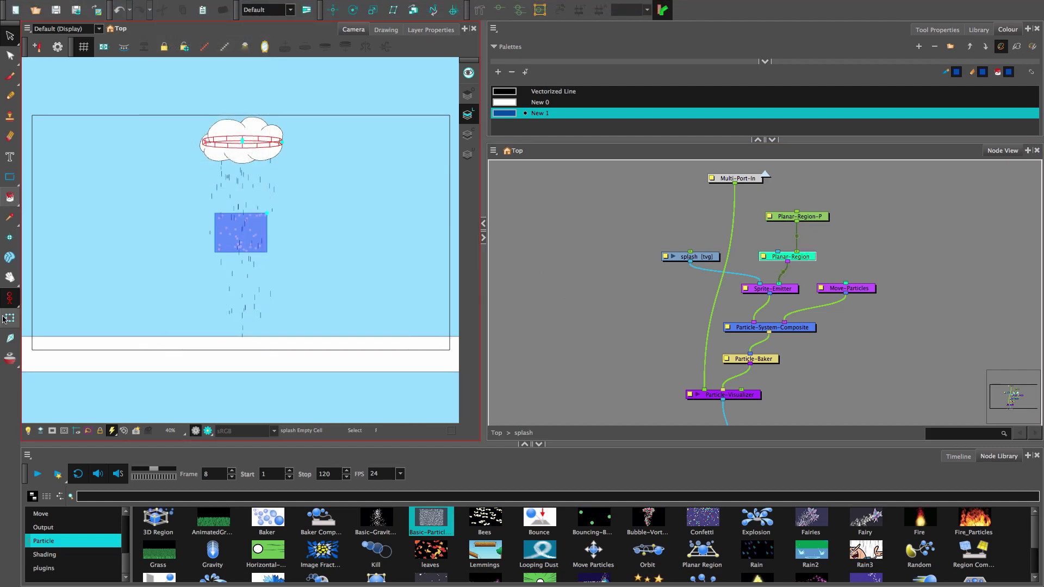
# Move and reshape the splash Planar-Region into a flat strip on the ground directly beneath the falling rain.
pyautogui.moveTo(237, 233); pyautogui.dragTo(270, 336)
pyautogui.click(797, 217)
pyautogui.click(256, 346)
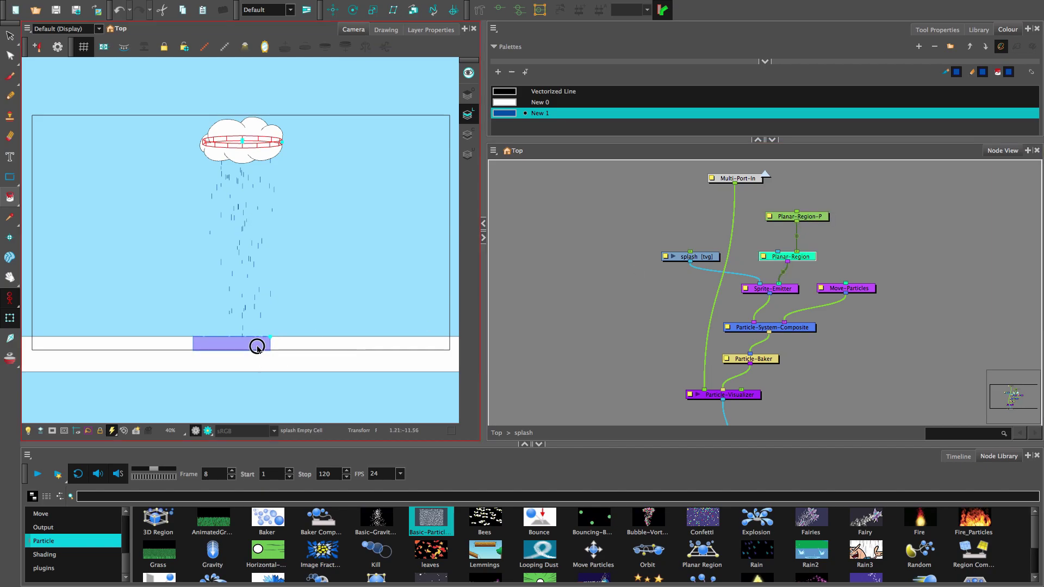
pyautogui.click(797, 216)
pyautogui.moveTo(246, 234); pyautogui.dragTo(251, 235)
pyautogui.click(309, 243)
# Draw a small blue three-stroke splash at the origin on frame 1 of the splash layer and enable its onion skin.
pyautogui.click(693, 257)
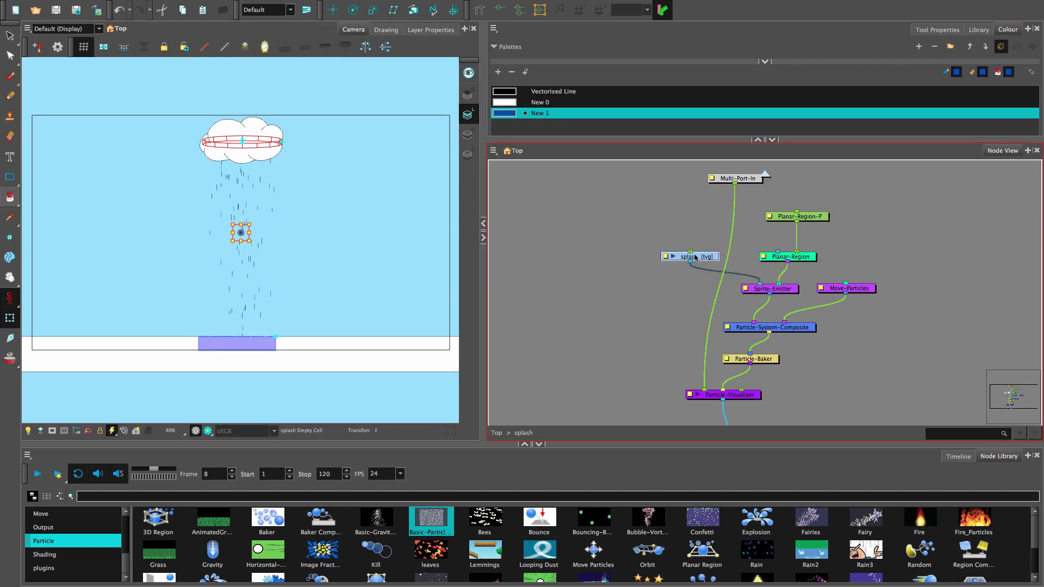
pyautogui.click(386, 30)
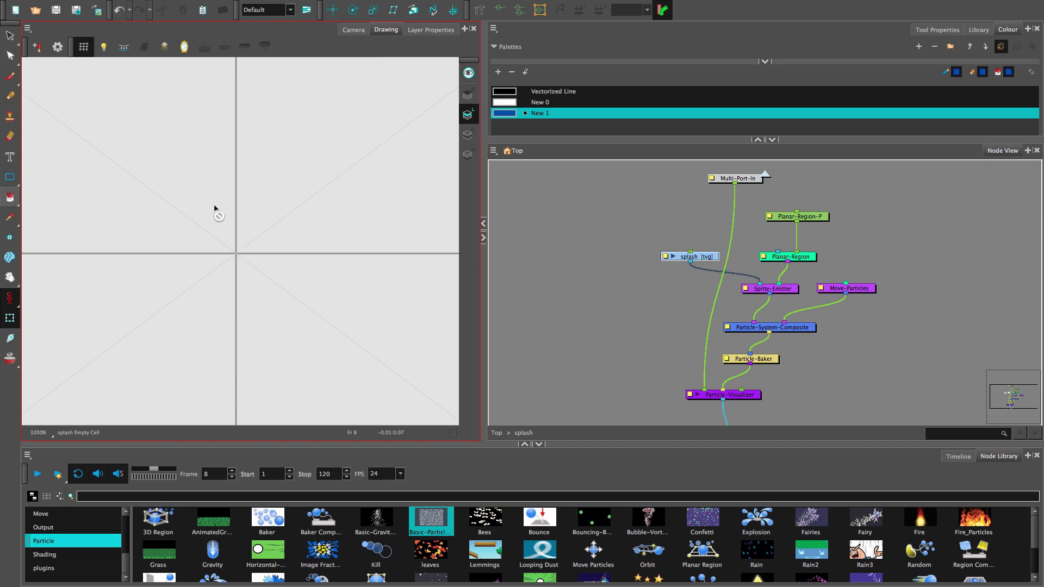
pyautogui.click(10, 95)
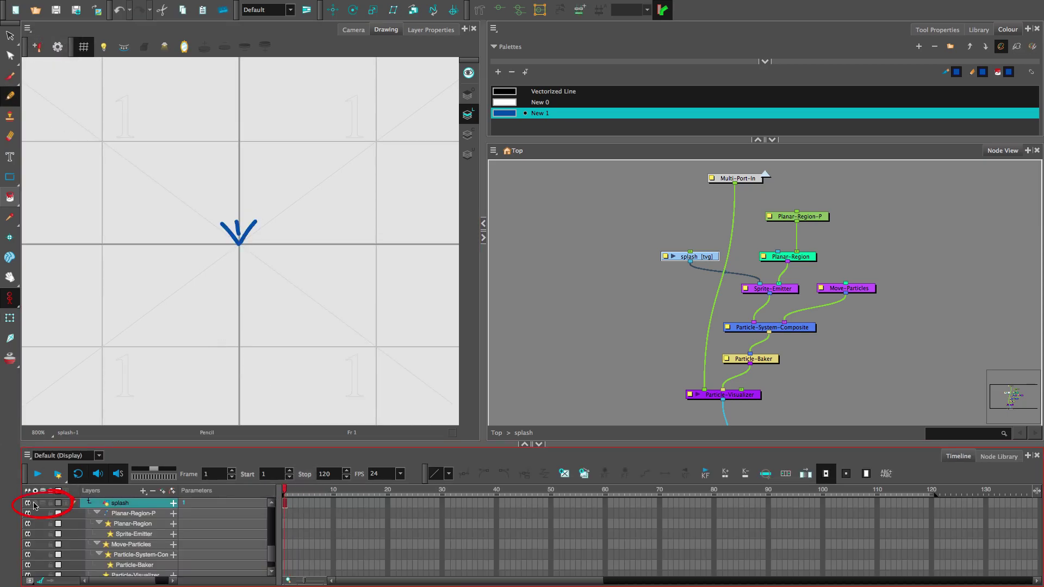
pyautogui.click(43, 502)
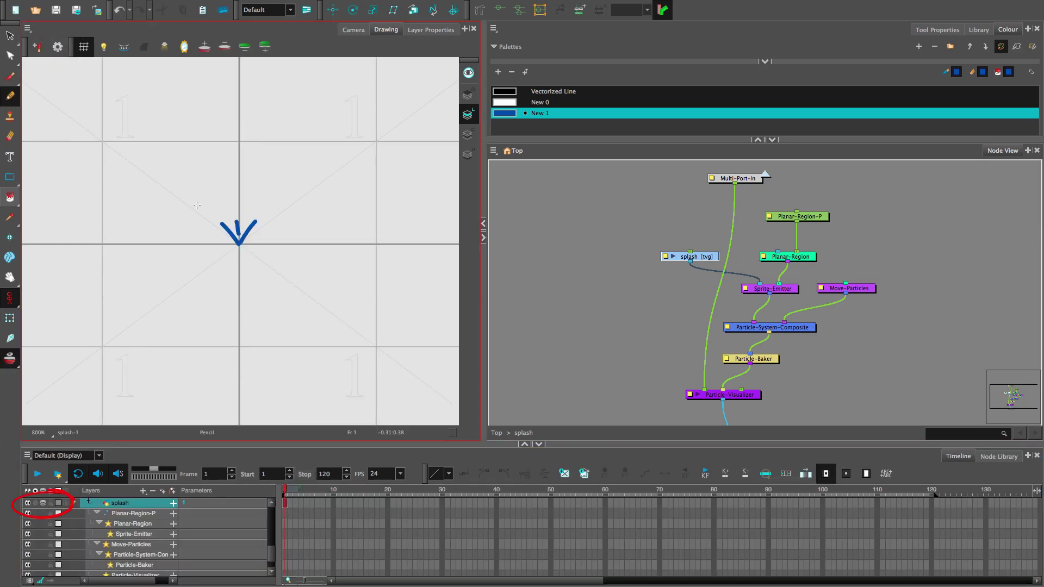
# Draw the splash strokes arcing outward and falling on frames 2 to 5, using the previous drawings as a guide.
pyautogui.press('.')
pyautogui.hotkey('ctrl', 'z')
pyautogui.moveTo(256, 222)
pyautogui.mouseDown()
pyautogui.moveTo(266, 212)
pyautogui.moveTo(257, 220)
pyautogui.moveTo(276, 221)
pyautogui.moveTo(202, 224)
pyautogui.moveTo(229, 221)
pyautogui.mouseUp()
pyautogui.hotkey('ctrl', 'z')
pyautogui.hotkey('ctrl', 'z')
pyautogui.press('.')
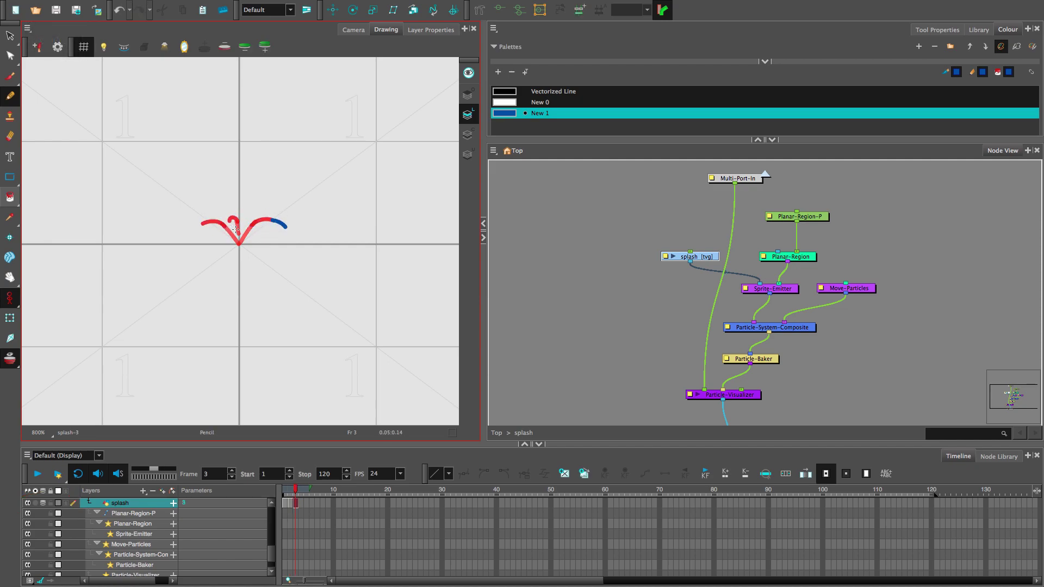
pyautogui.press('.')
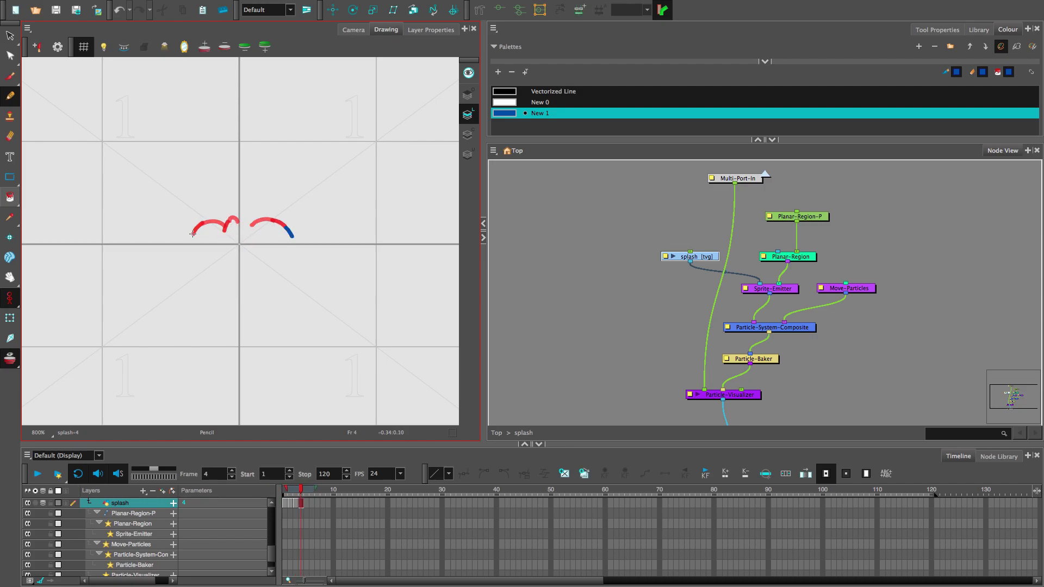
pyautogui.press('.')
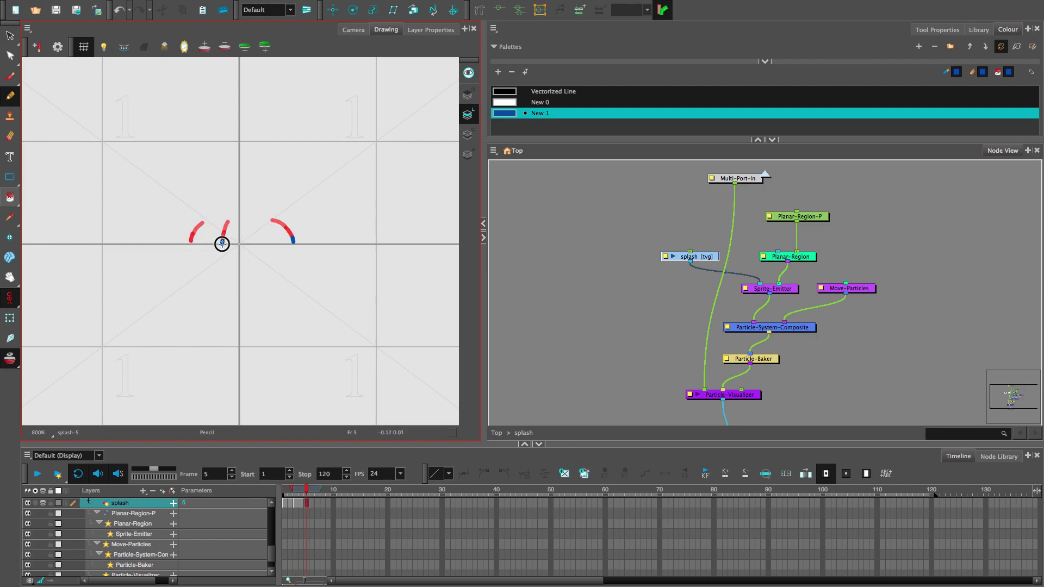
# Return to the first frame and play back the splash drawings.
pyautogui.press(',')
pyautogui.press(',')
pyautogui.press(',')
pyautogui.press(',')
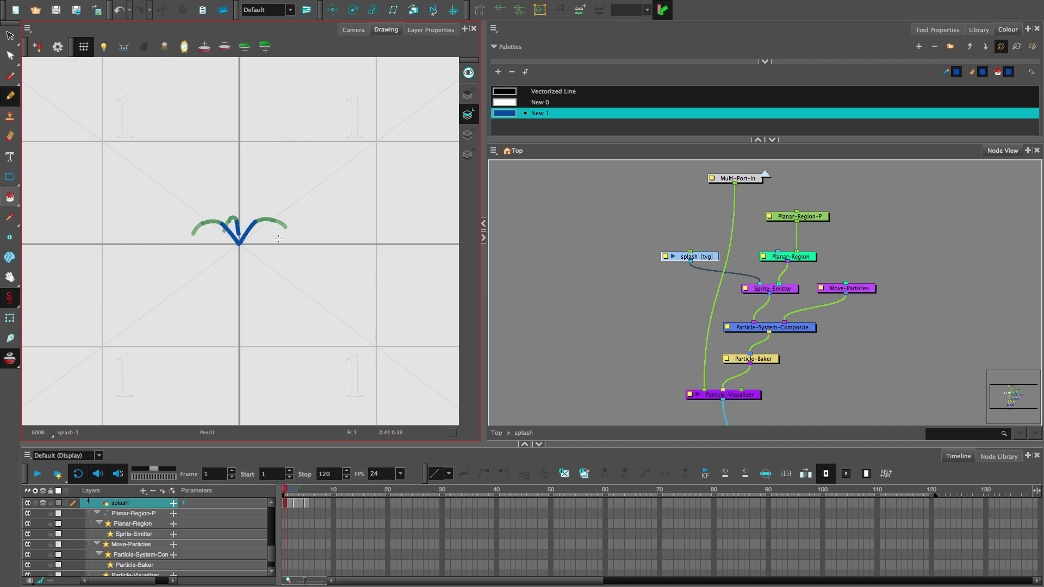
pyautogui.click(38, 473)
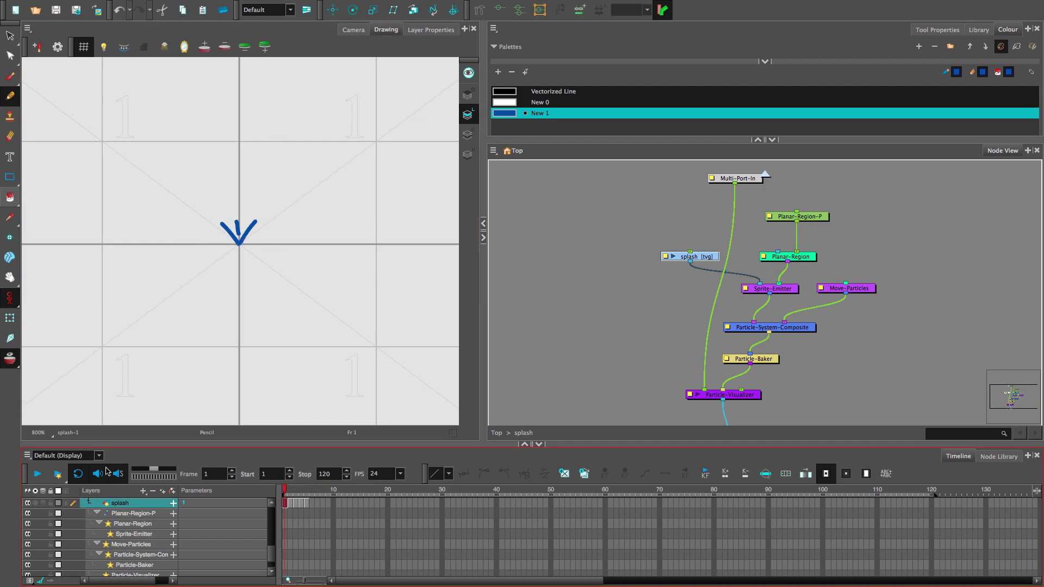
# Set the splash Sprite-Emitter's rendering strategy to Use Age.
pyautogui.click(353, 29)
pyautogui.doubleClick(746, 289)
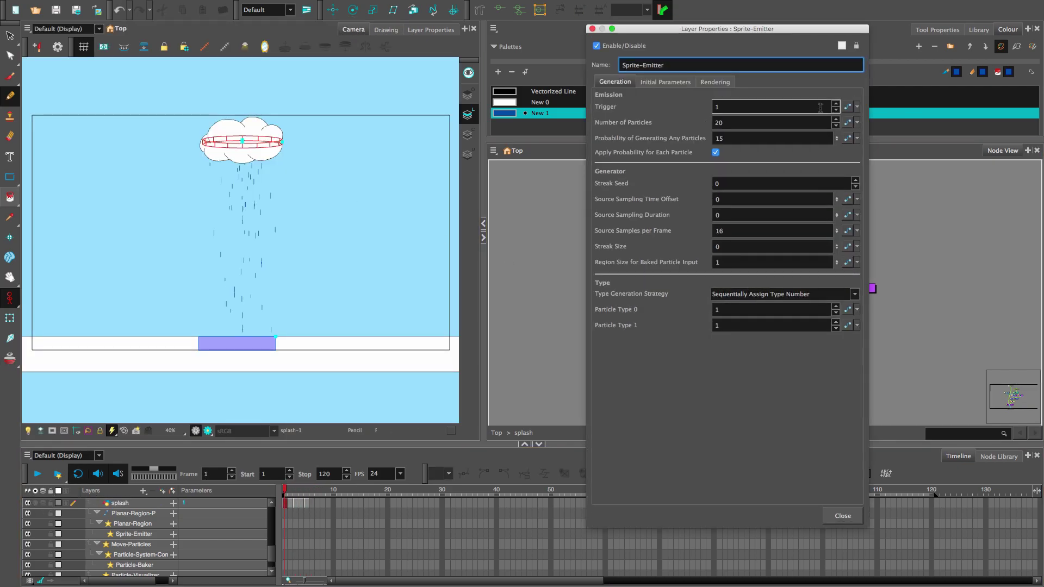
pyautogui.click(715, 81)
pyautogui.click(834, 106)
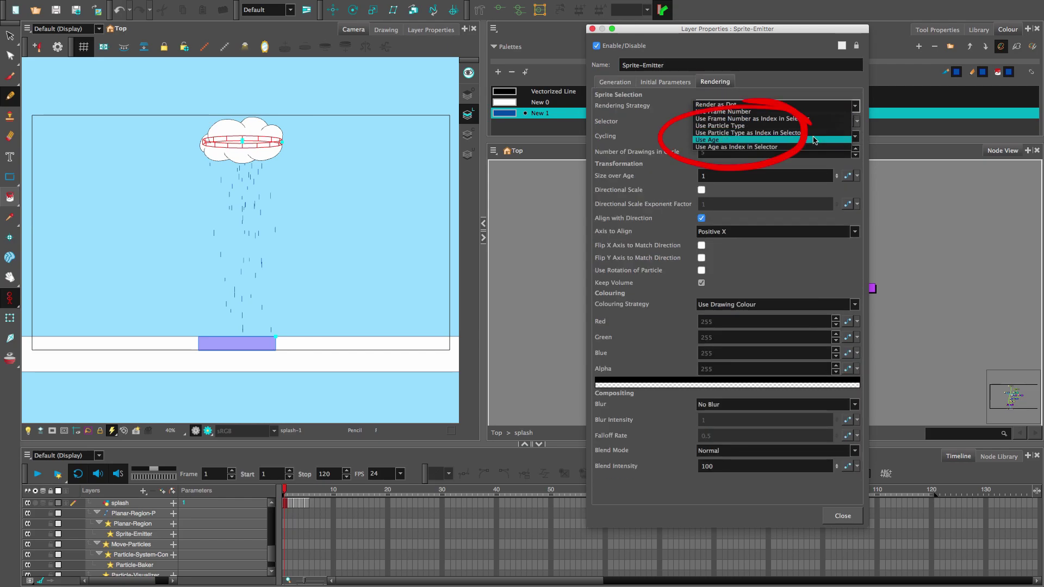
pyautogui.click(814, 140)
pyautogui.click(592, 28)
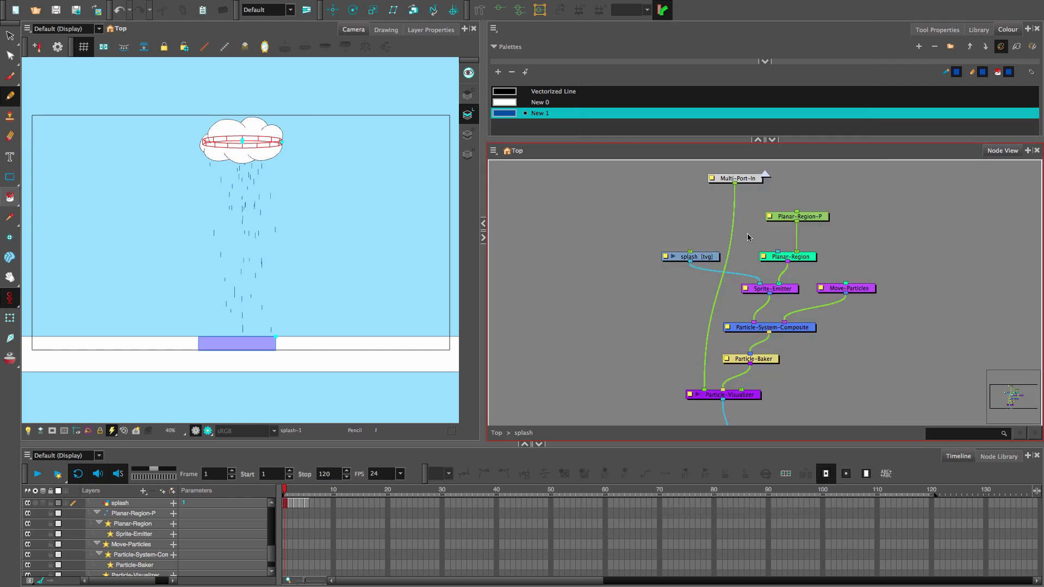
# Set the splash Particle-Baker's number of pre-roll frames to 50 and play back the scene.
pyautogui.doubleClick(753, 359)
pyautogui.doubleClick(726, 117)
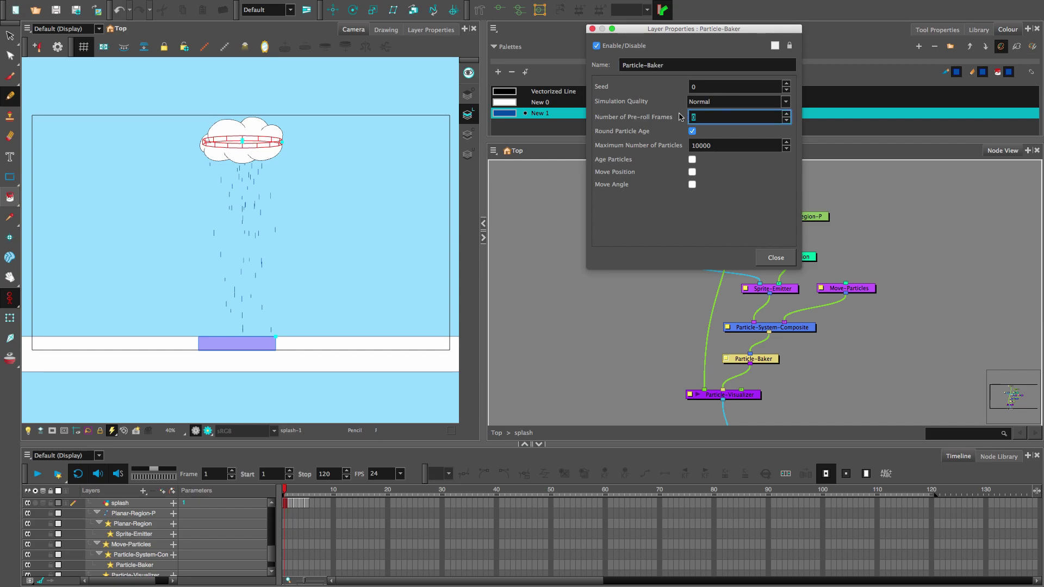
pyautogui.write('50')
pyautogui.press('Return')
pyautogui.click(592, 29)
pyautogui.click(38, 474)
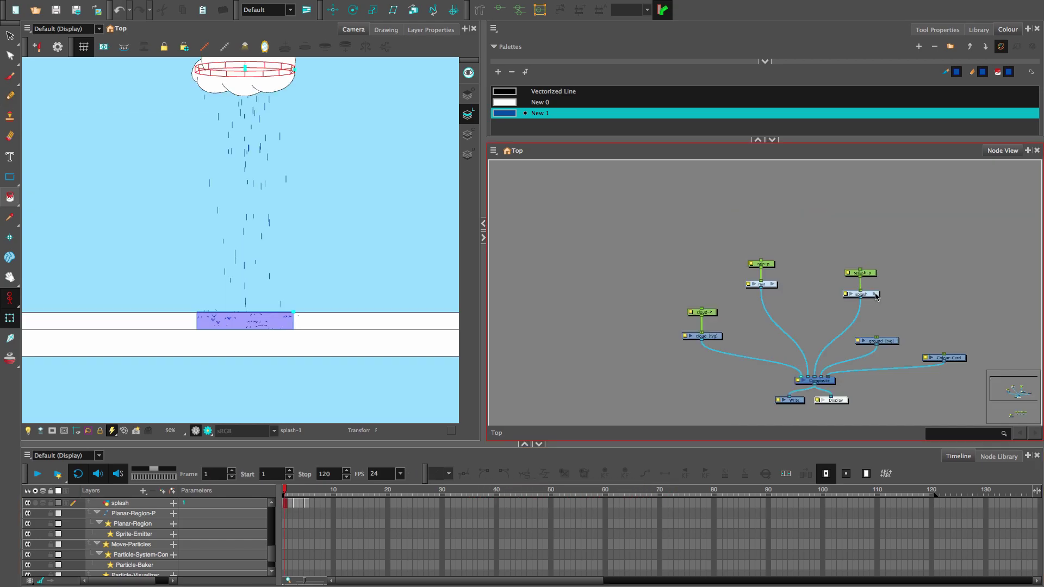
# Widen the splash Planar-Region so it spans the full width of the camera frame along the ground.
pyautogui.click(812, 218)
pyautogui.scroll(-2, 298, 256)
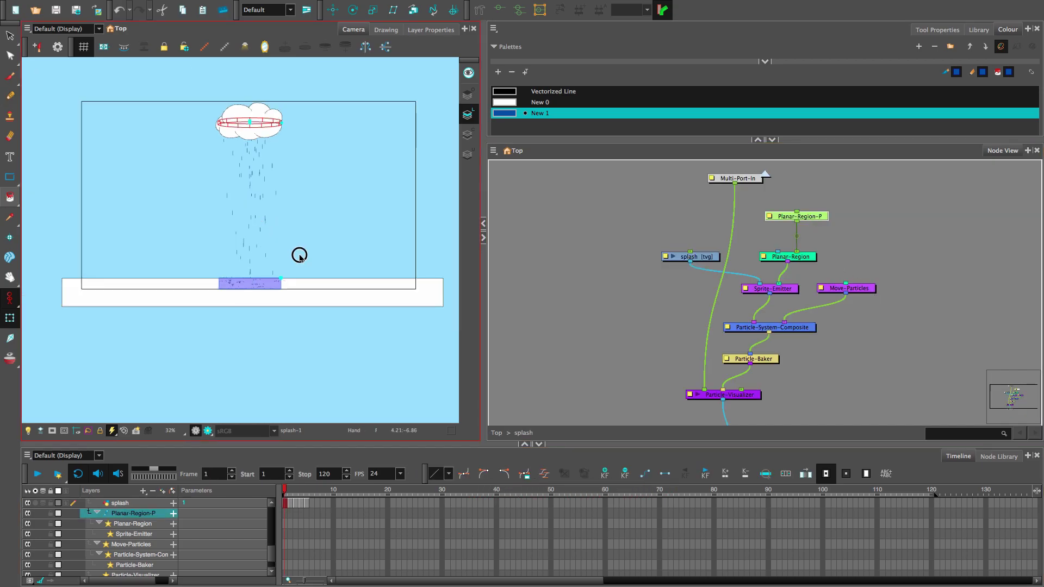
pyautogui.click(309, 308)
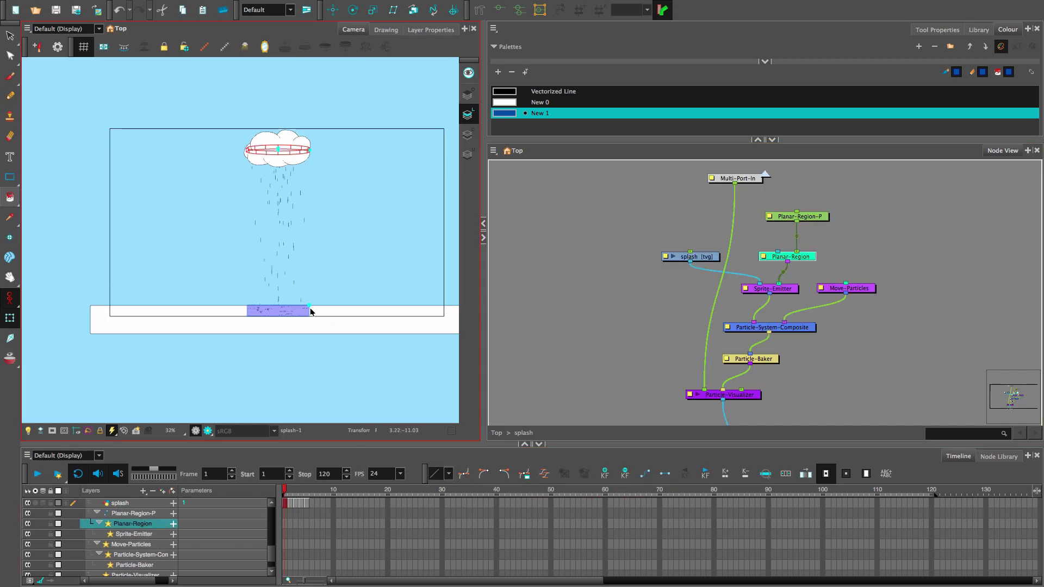
pyautogui.moveTo(311, 308); pyautogui.dragTo(447, 306)
pyautogui.click(565, 269)
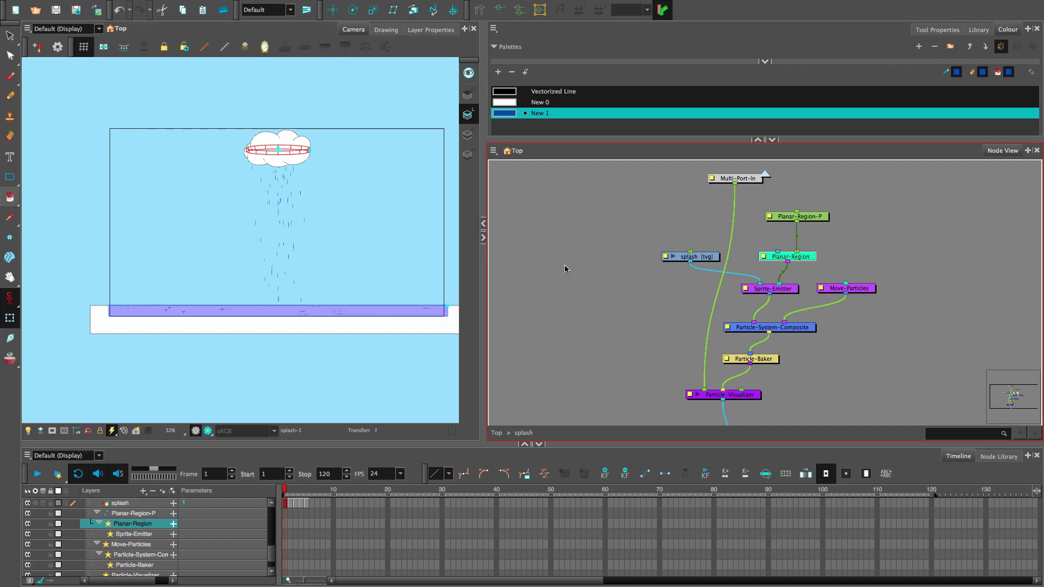
# In the rain group, widen the 3D-Region beyond both sides of the camera frame and raise it above the frame.
pyautogui.click(765, 174)
pyautogui.click(677, 290)
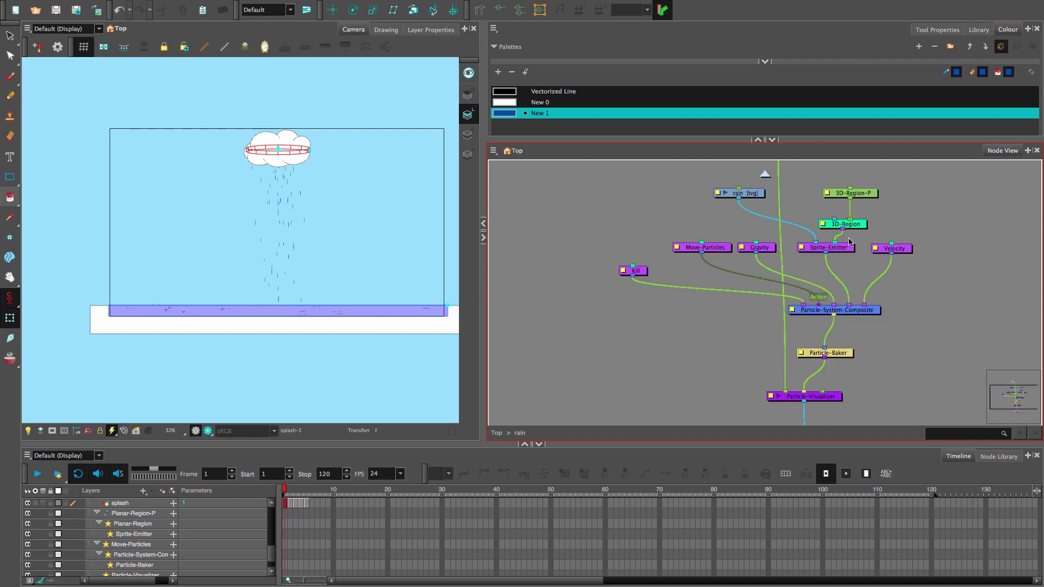
pyautogui.click(360, 154)
pyautogui.moveTo(361, 153); pyautogui.dragTo(310, 149)
pyautogui.click(723, 197)
pyautogui.press('b')
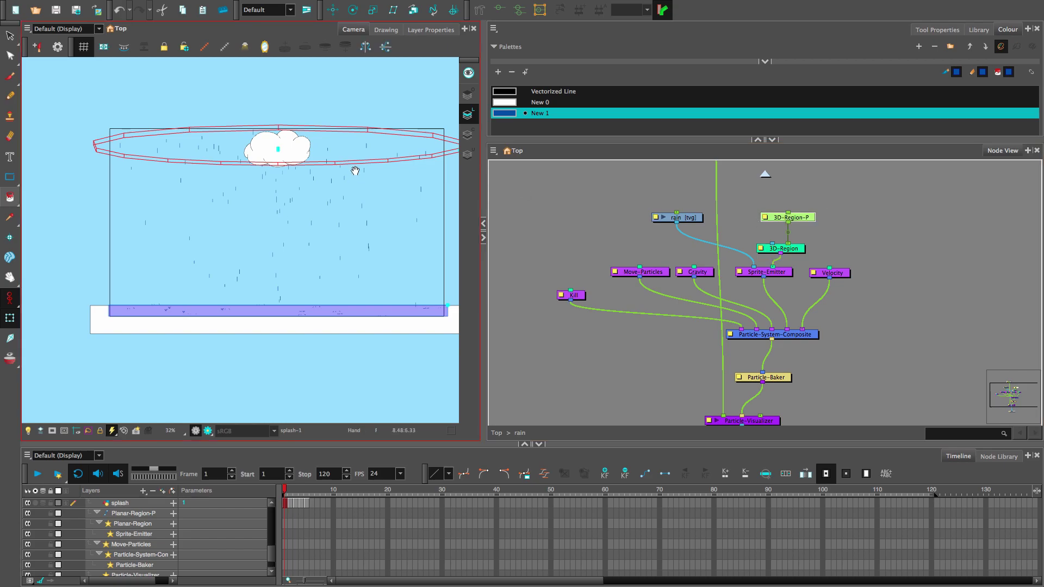
pyautogui.scroll(-2, 333, 279)
pyautogui.moveTo(289, 234); pyautogui.dragTo(289, 196)
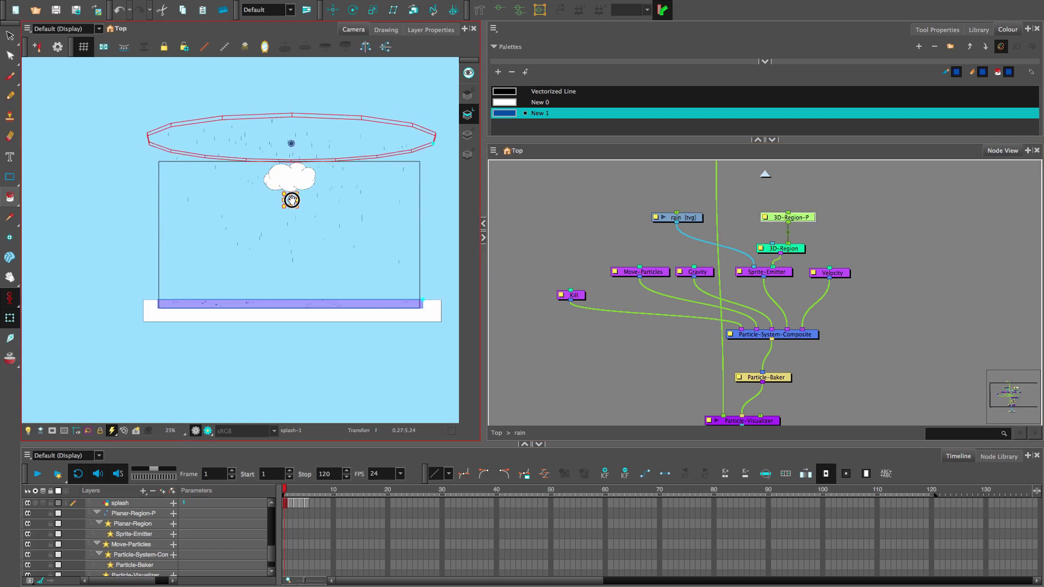
# Set the rain Kill node to kill particles older than 24 and play back the scene.
pyautogui.click(627, 333)
pyautogui.moveTo(620, 332); pyautogui.dragTo(625, 324)
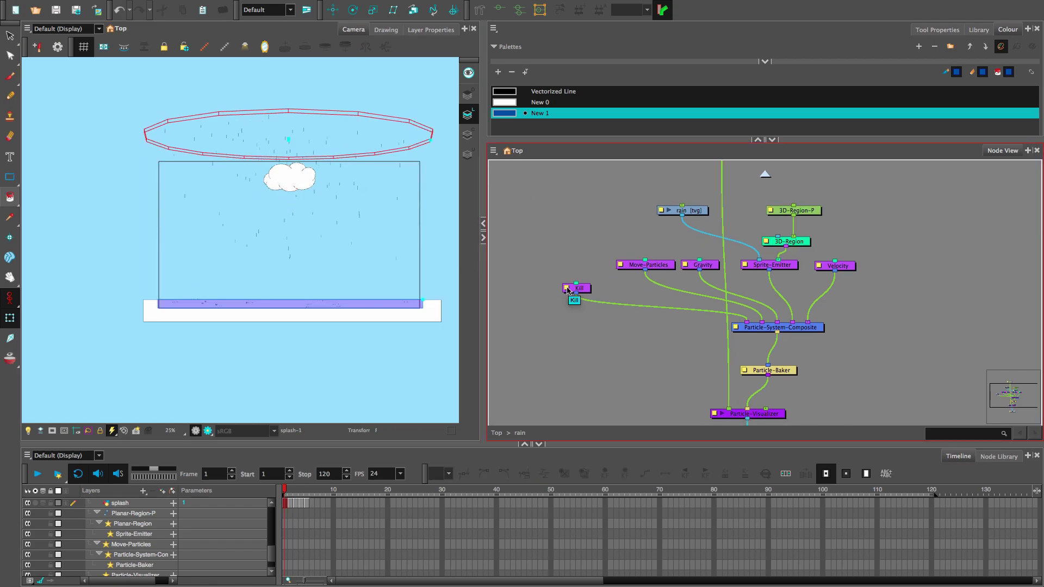
pyautogui.doubleClick(567, 291)
pyautogui.click(707, 155)
pyautogui.write('2')
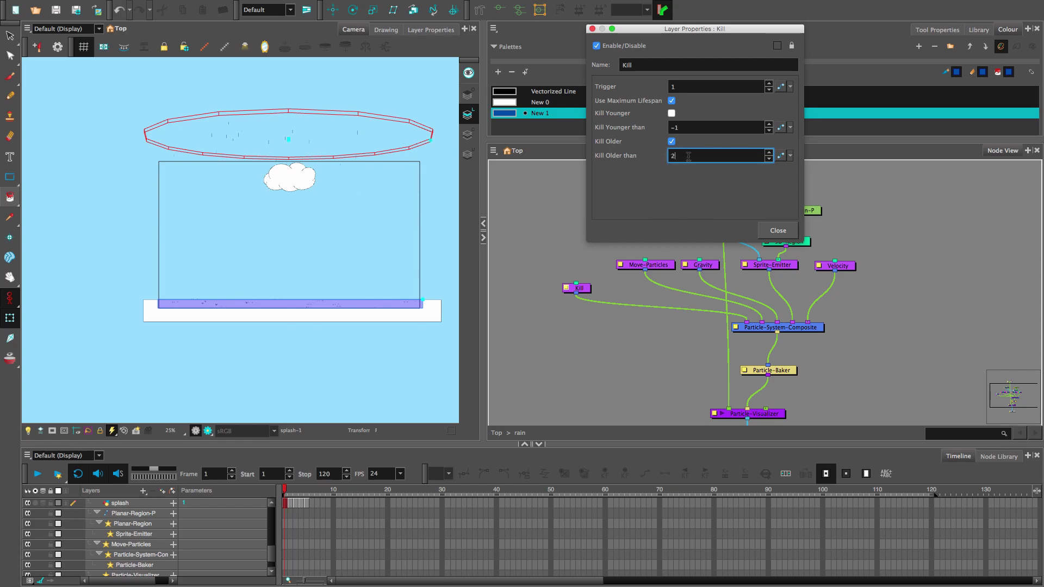
pyautogui.write('4')
pyautogui.press('Return')
pyautogui.click(38, 474)
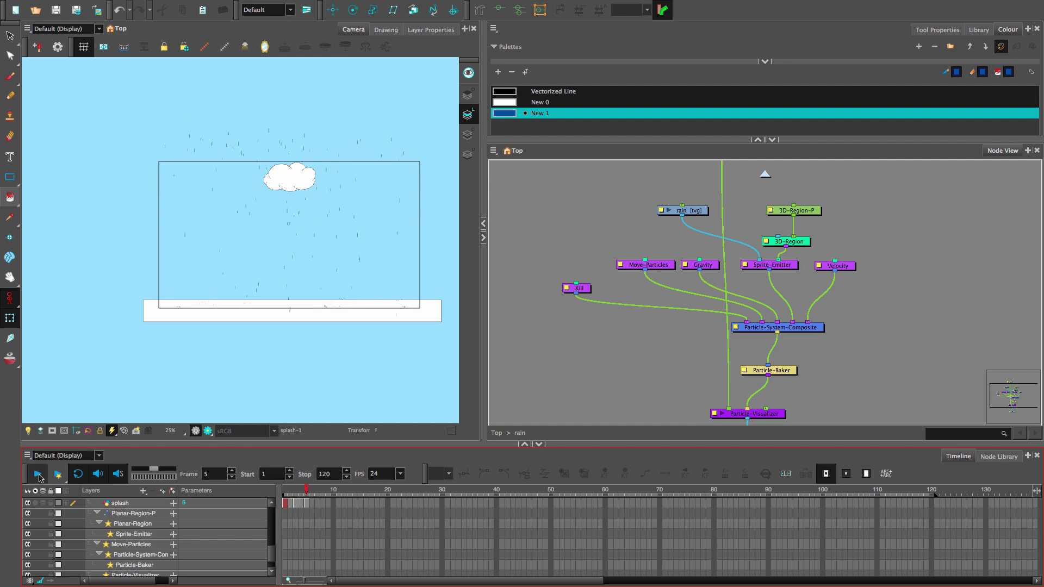